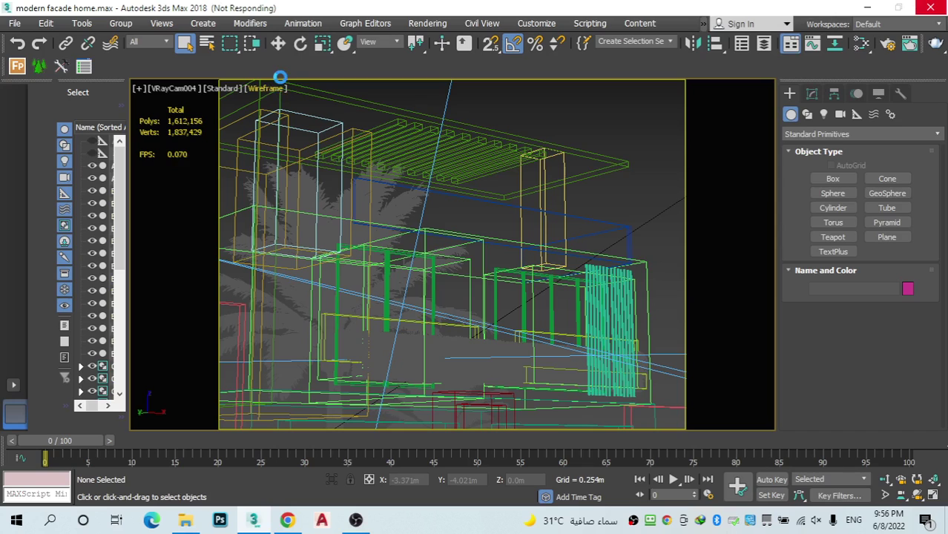
Switch the VRayCam004 view from wireframe to Facets shading.
click(262, 86)
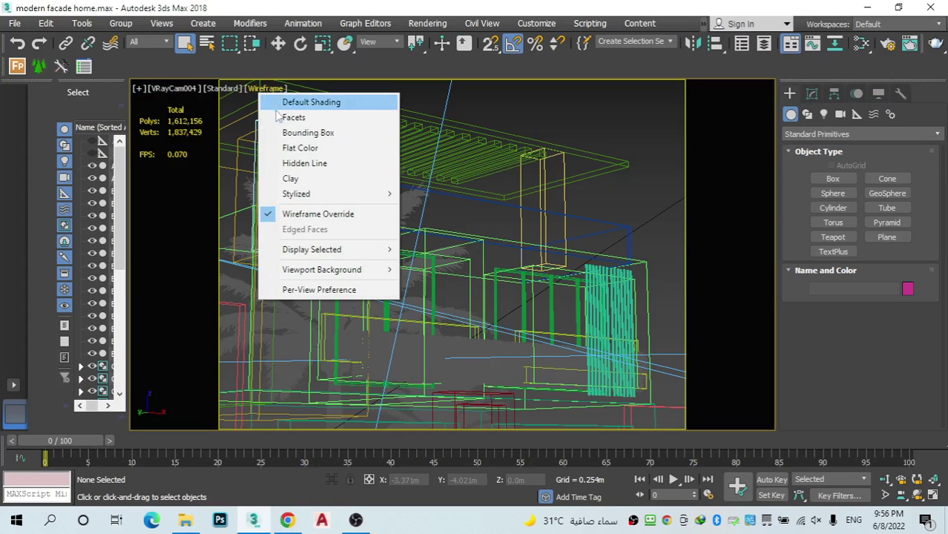
click(275, 117)
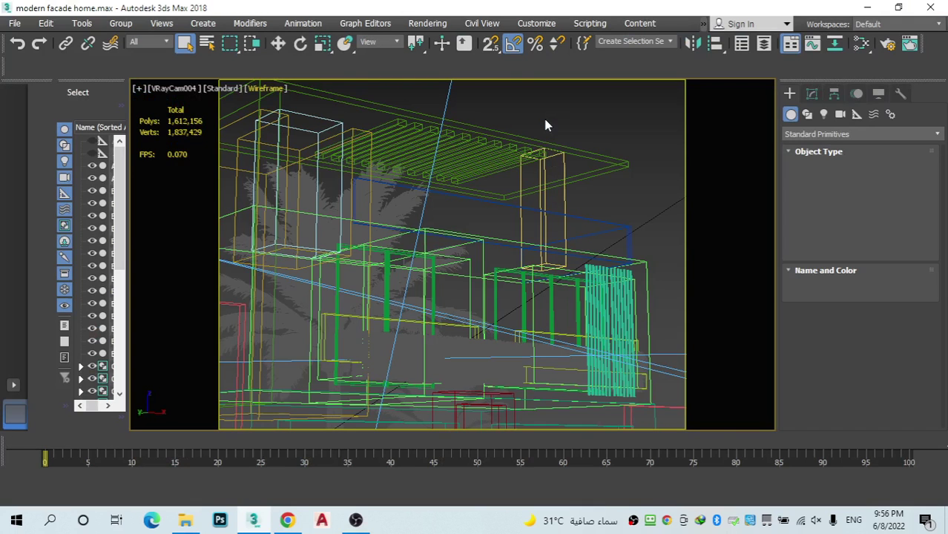
key(F3)
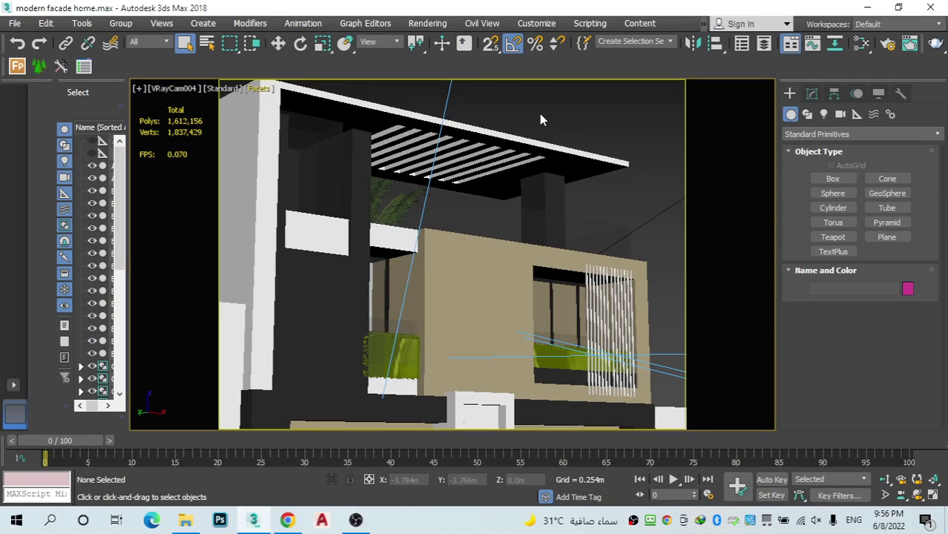
Change the camera view to Perspective and frame the whole scene from above.
key(p)
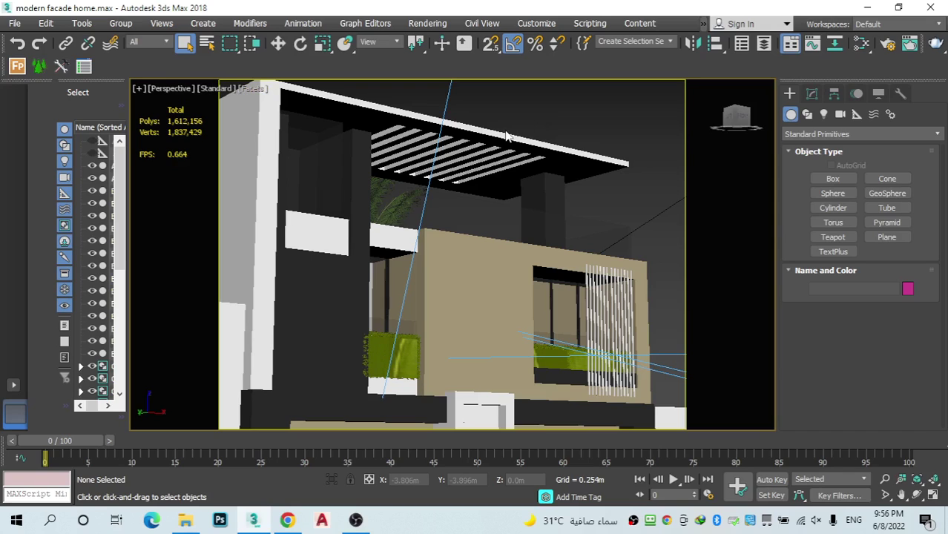
click(739, 120)
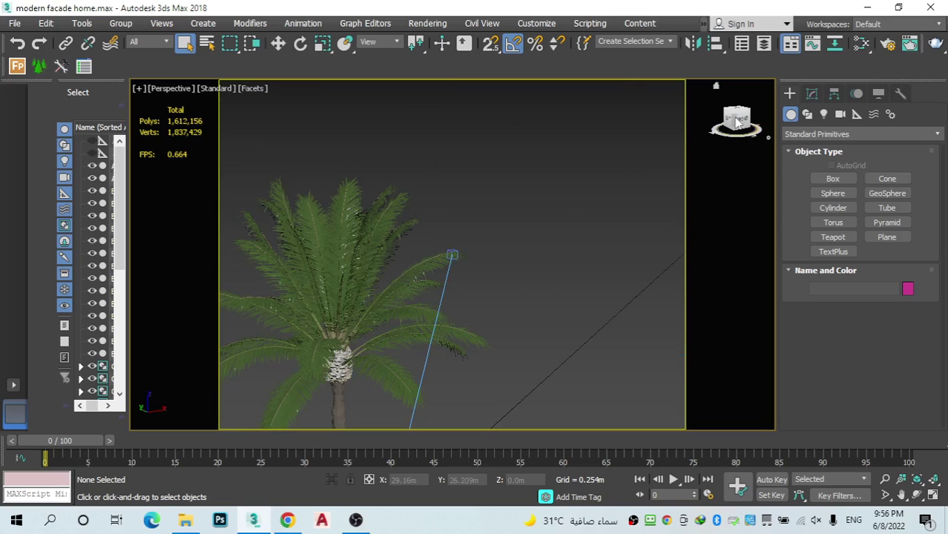
alt+middle_drag(451, 255, 461, 248)
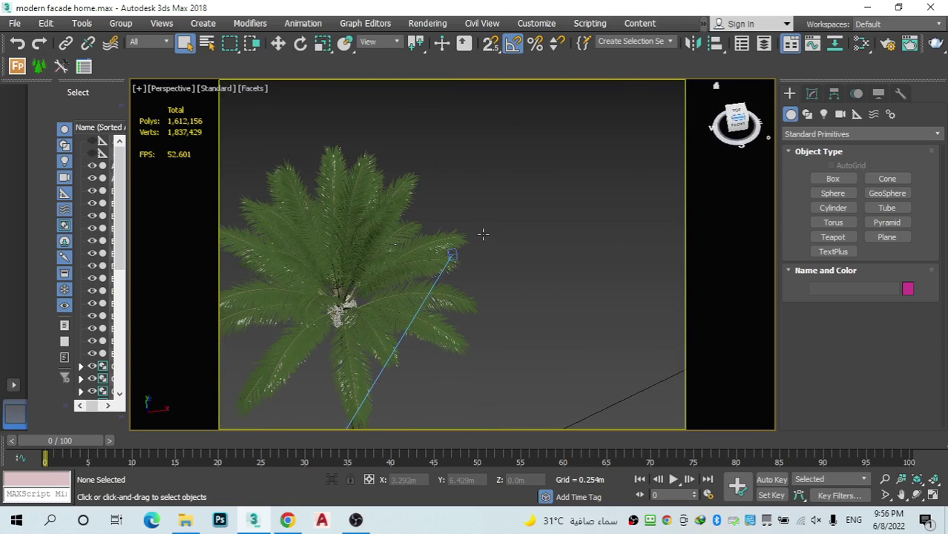
scroll(500, 222, down, 10)
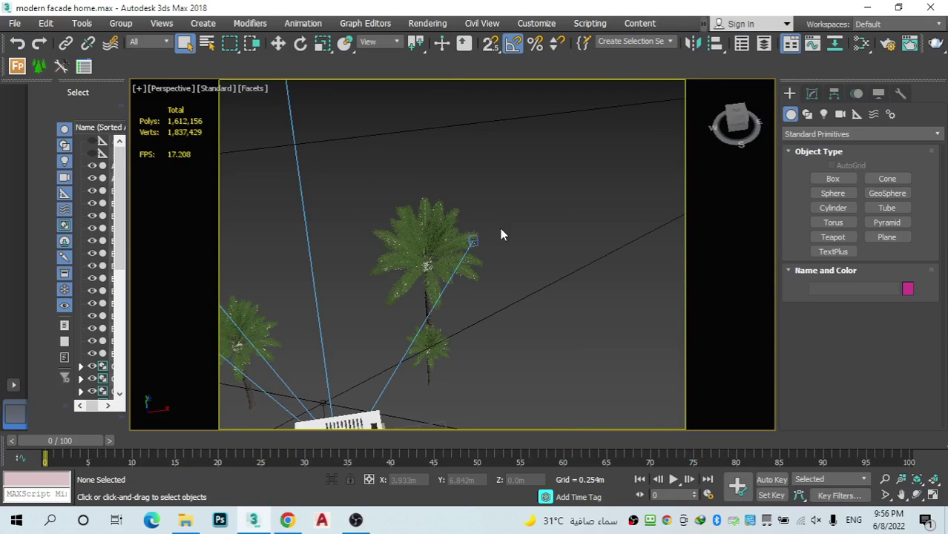
scroll(470, 249, up, 4)
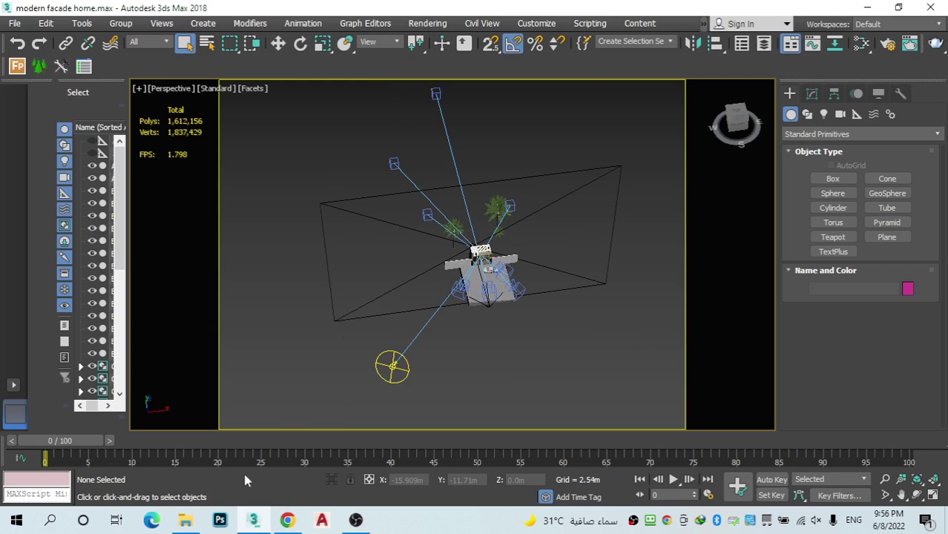
Switch to File Explorer and open the freelancer folder on Local Disk (C:).
mouse_move(189, 519)
click(236, 446)
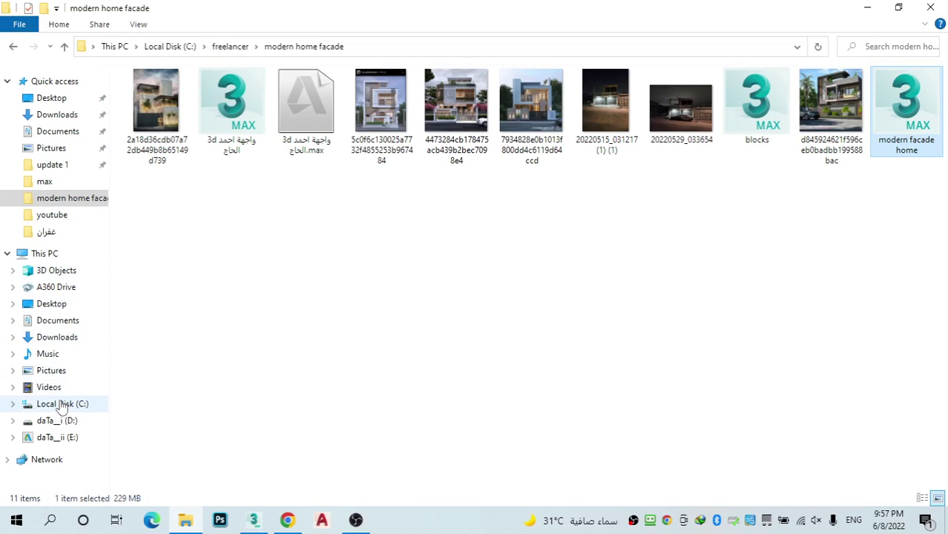
click(62, 406)
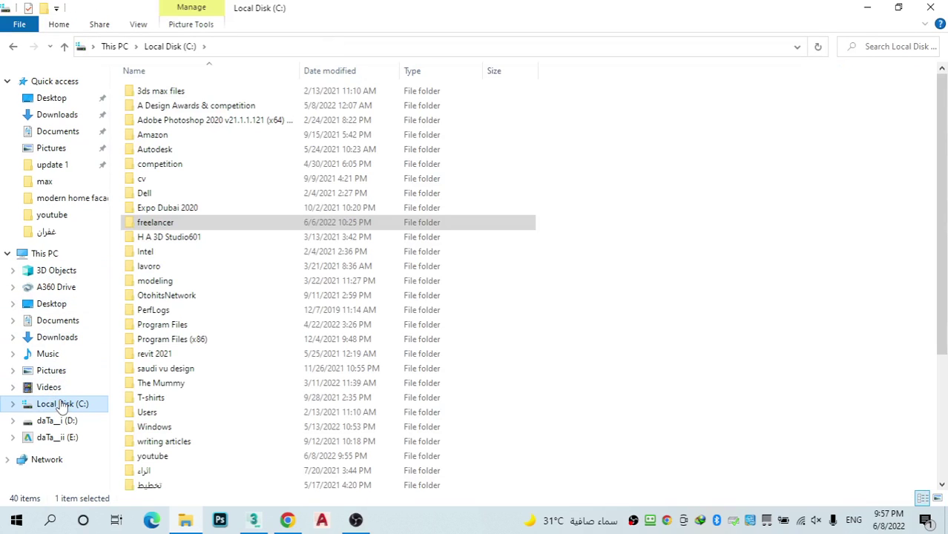
scroll(178, 275, down, 2)
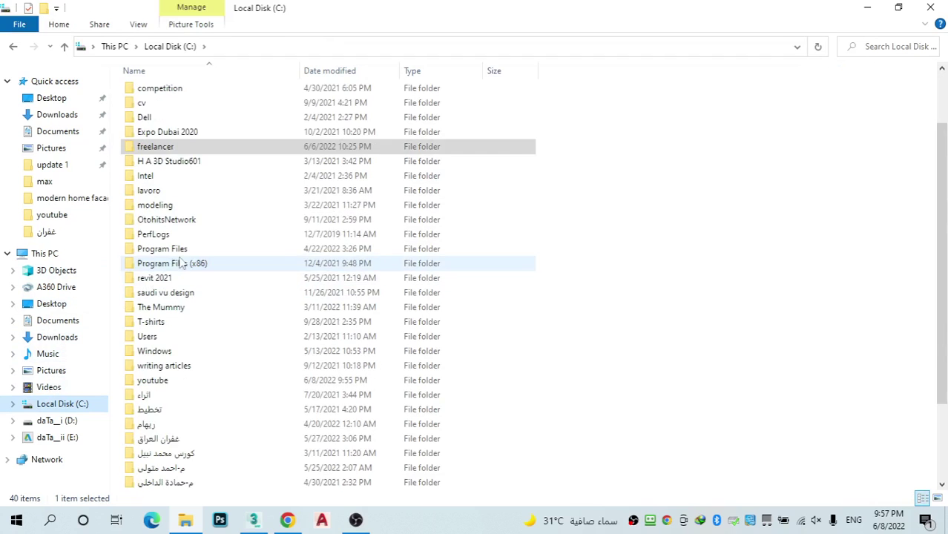
scroll(178, 279, down, 3)
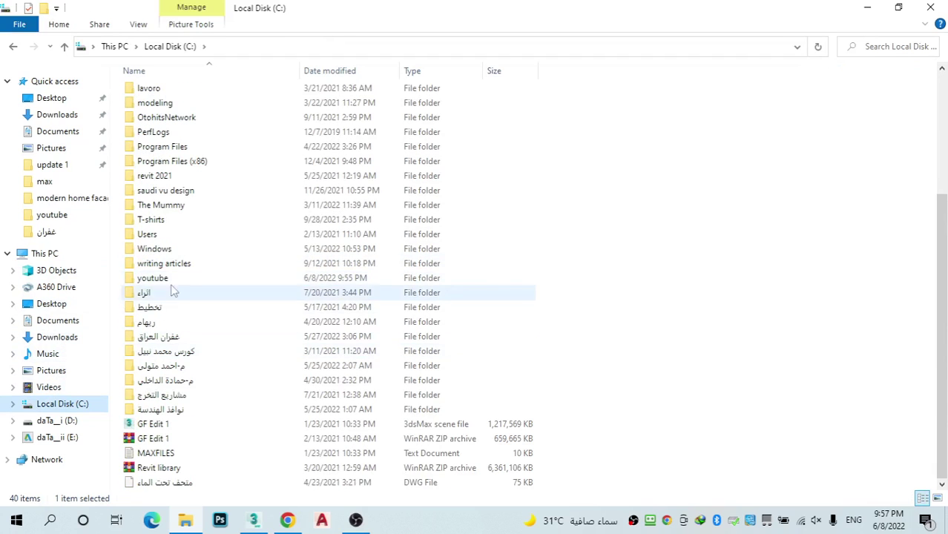
scroll(196, 245, up, 2)
scroll(200, 222, up, 2)
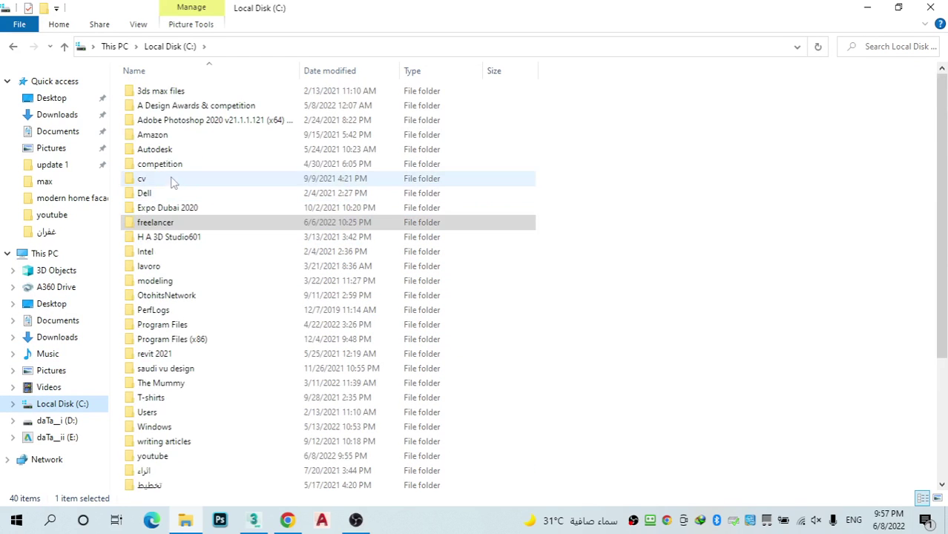
click(182, 223)
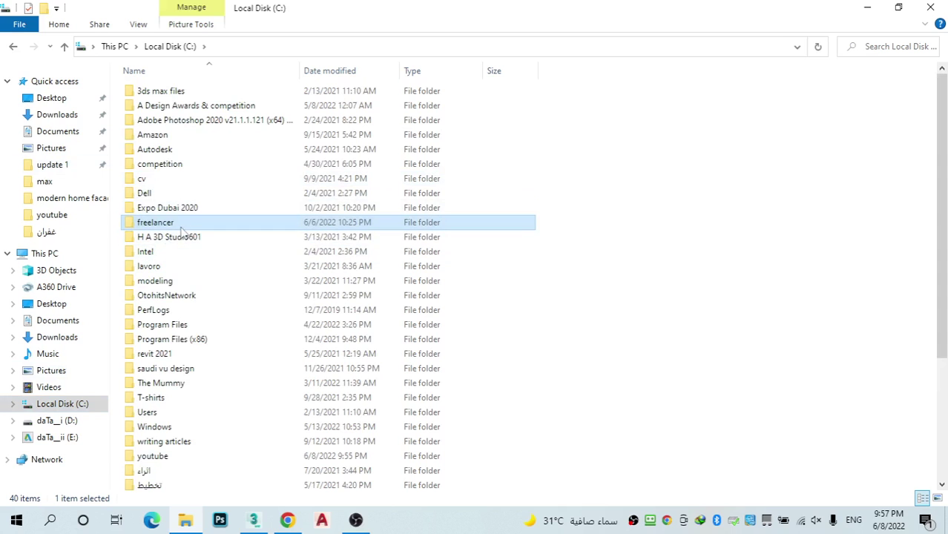
double_click(182, 224)
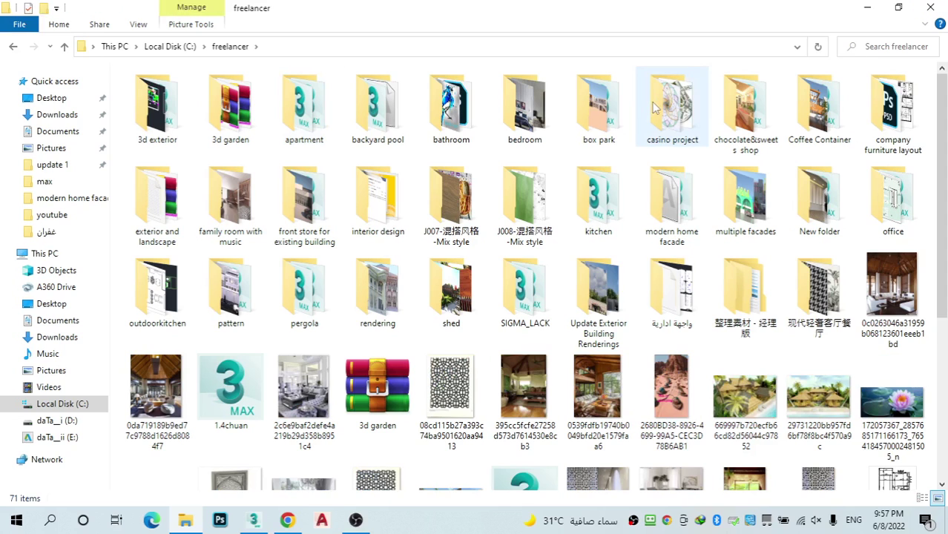
Open the Hyophorbe 3D MAX 2011 folder inside box park > 1342.
click(654, 109)
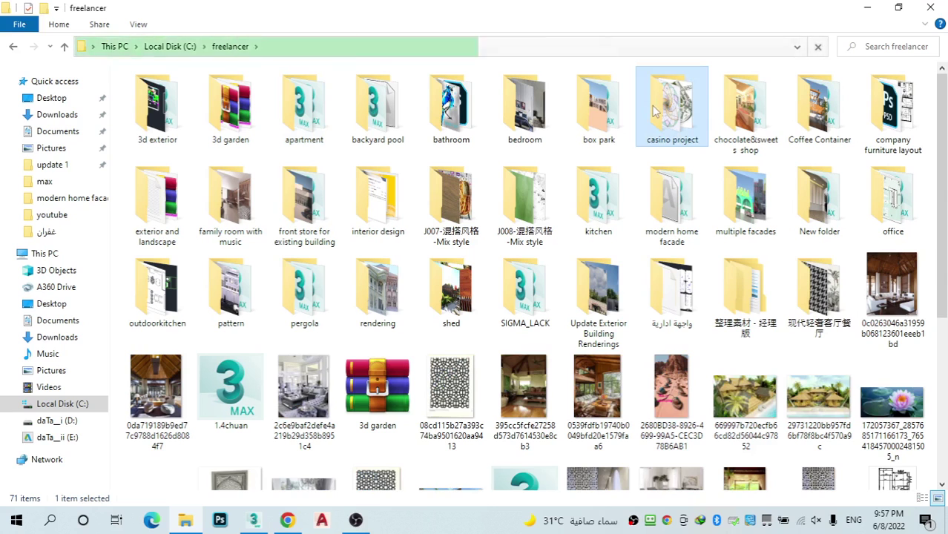
double_click(603, 125)
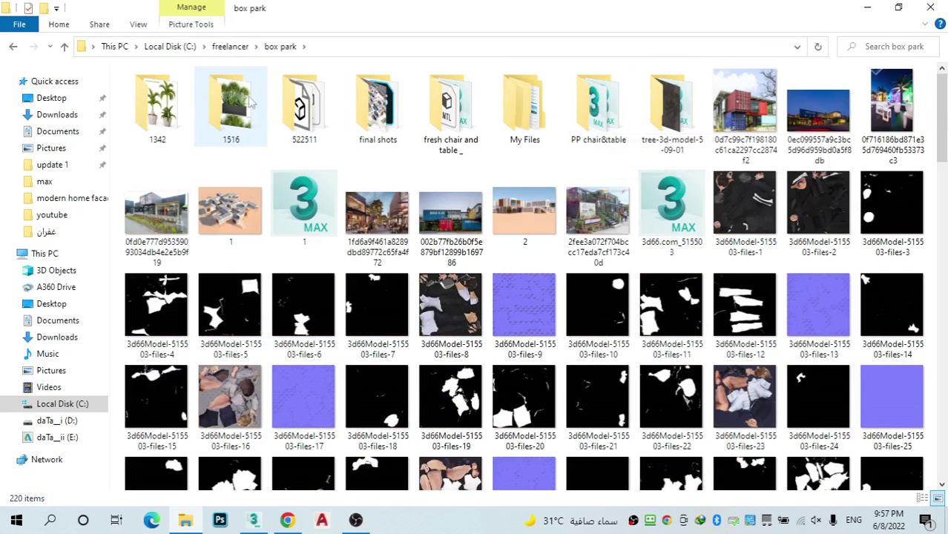
double_click(166, 102)
double_click(159, 102)
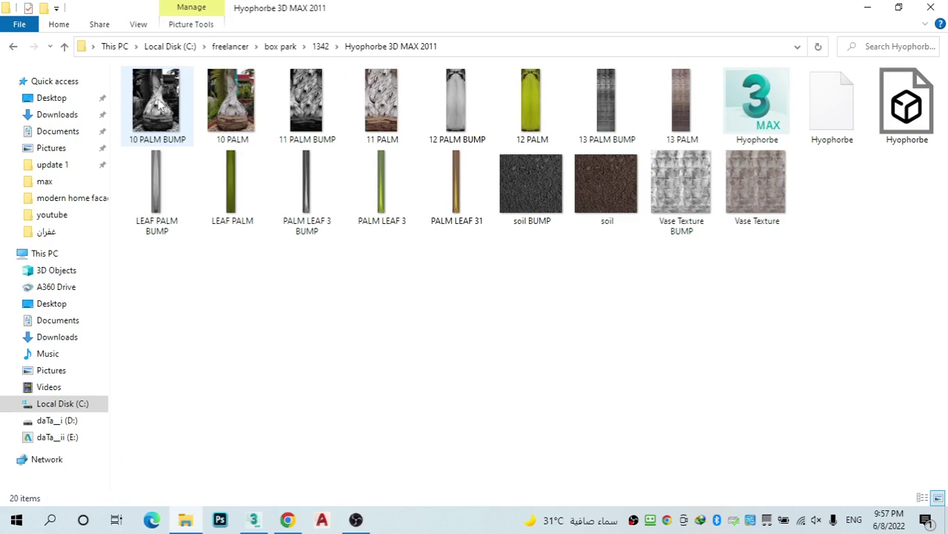
Merge the Hyophorbe max file into the facade scene, use the merged material for the duplicate name, and place the plants beside the house.
drag(762, 128, 275, 275)
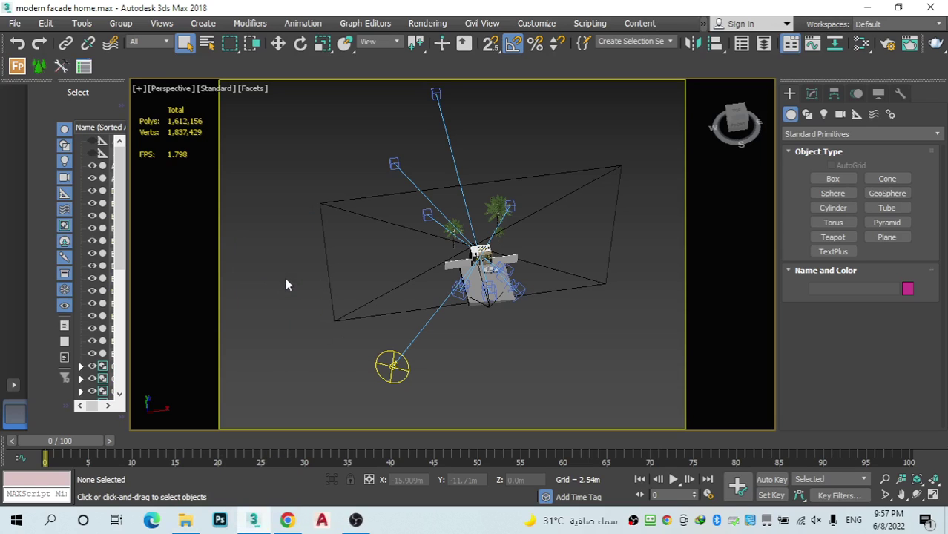
click(301, 289)
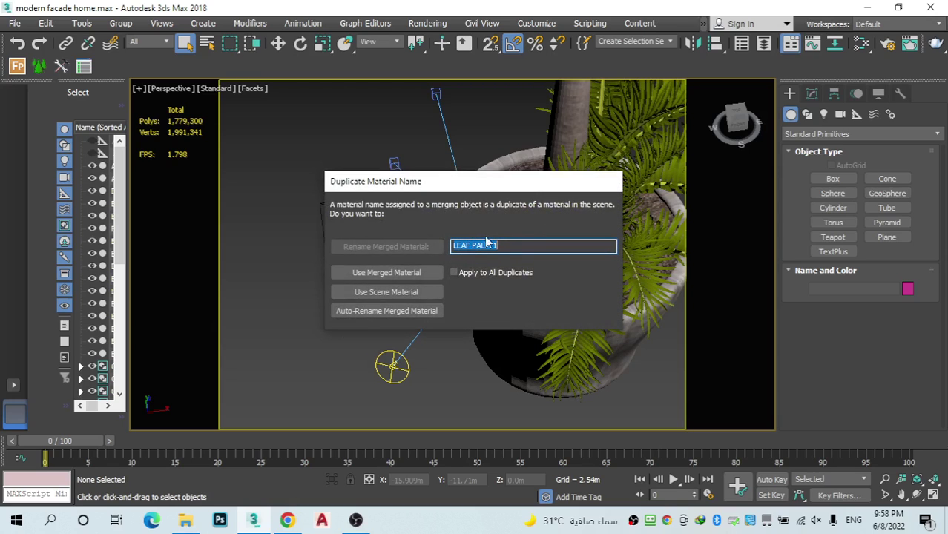
click(414, 273)
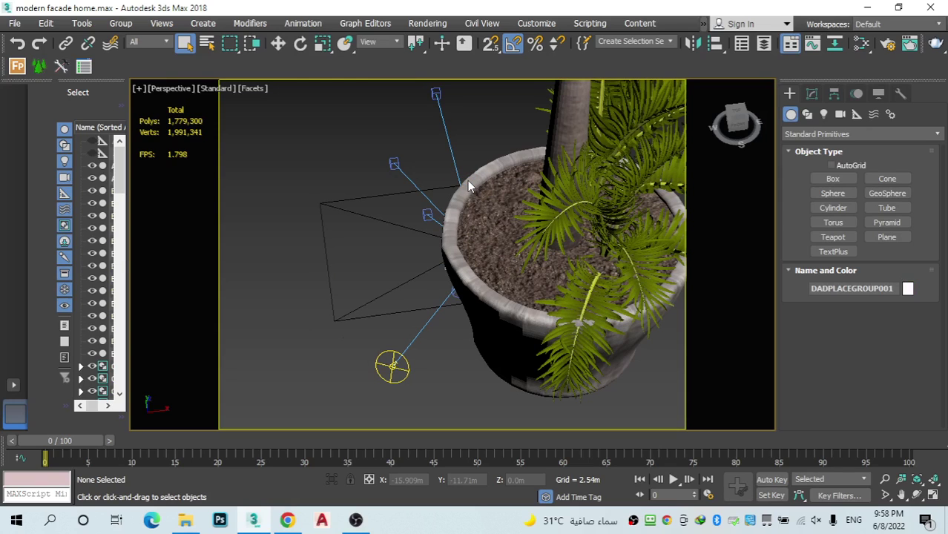
key(z)
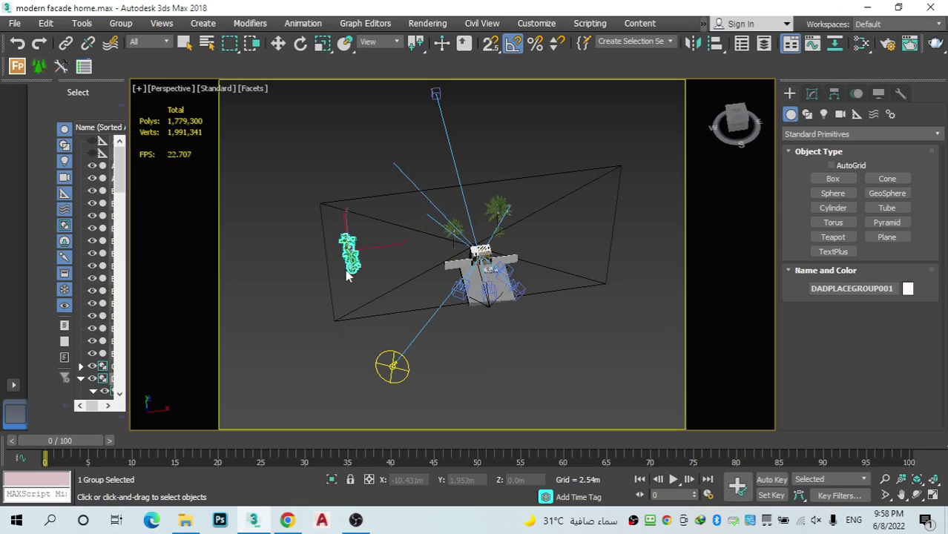
click(347, 273)
Combine the merged potted plants into a single group.
scroll(338, 263, up, 2)
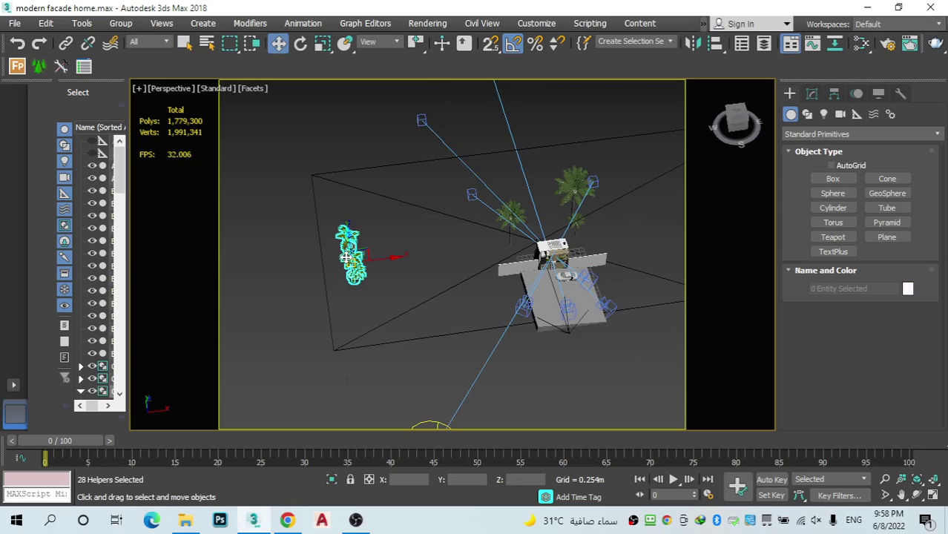
click(121, 23)
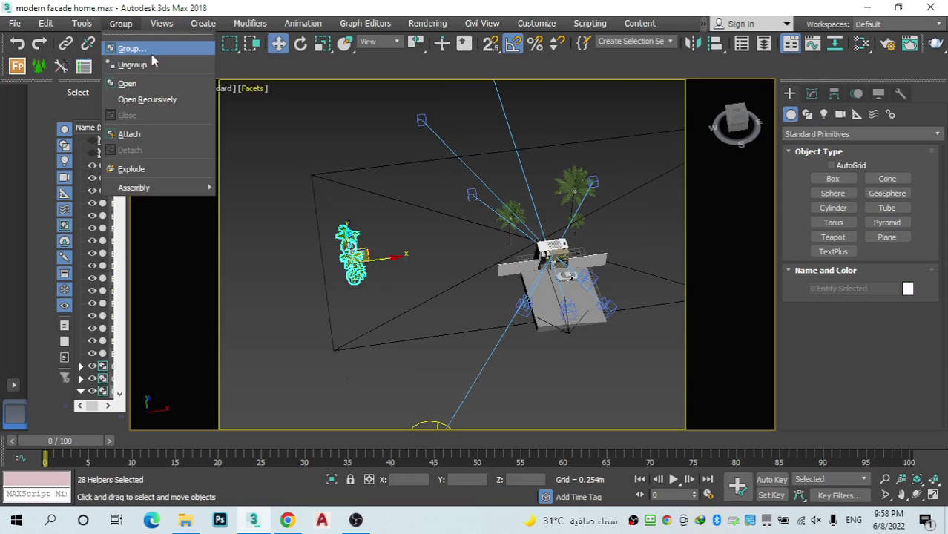
click(156, 47)
click(487, 284)
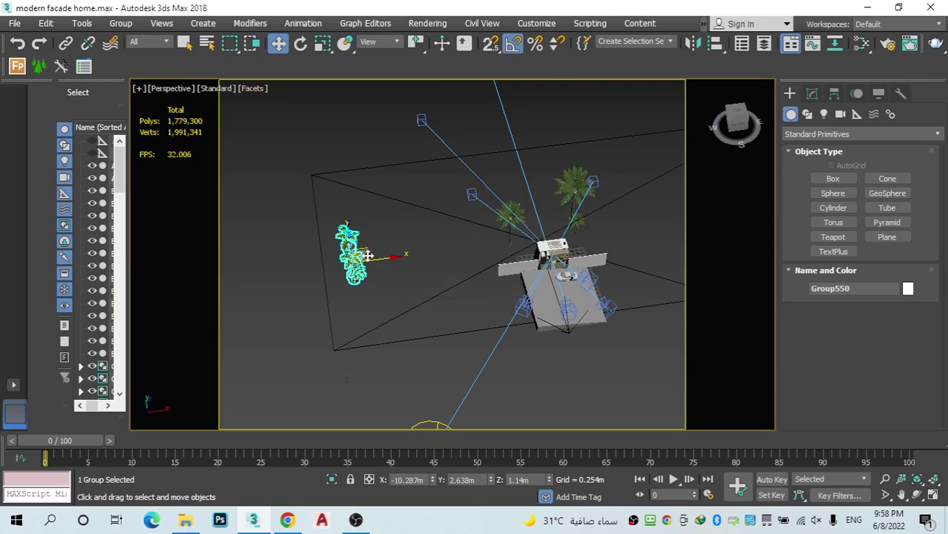
Move the plant group in front of the house and scale it down uniformly to about 14 percent.
drag(368, 255, 578, 267)
scroll(579, 267, up, 10)
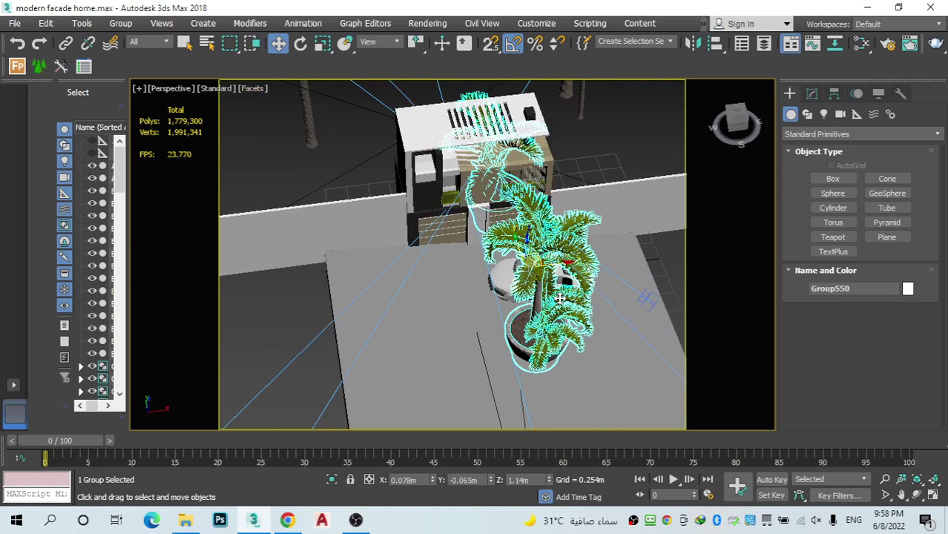
click(322, 43)
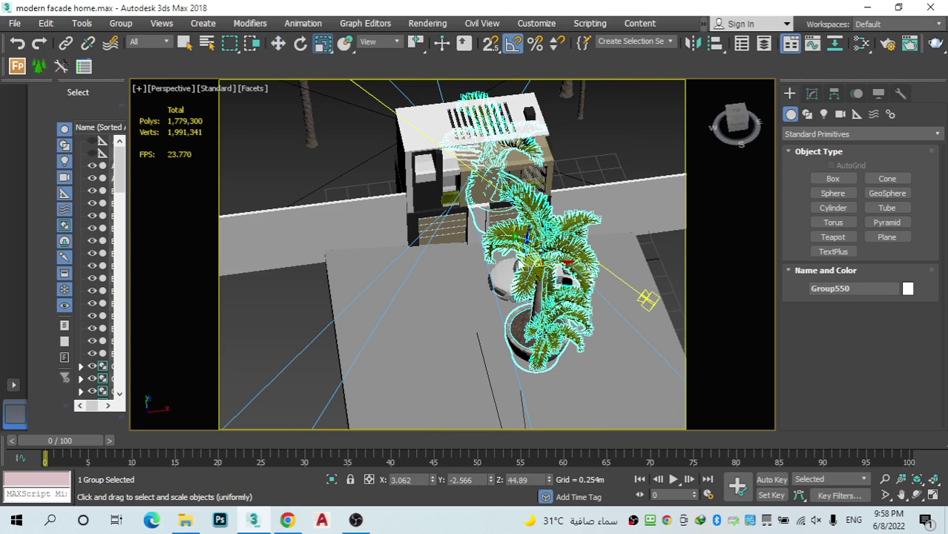
drag(514, 256, 522, 216)
scroll(517, 294, up, 3)
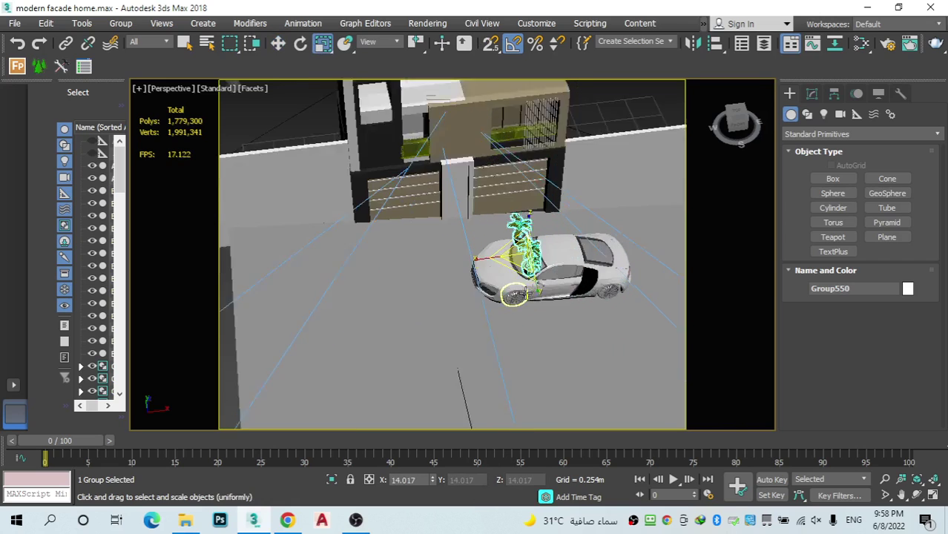
Rotate the plant group -90 degrees about the Z axis.
scroll(527, 223, up, 3)
click(300, 43)
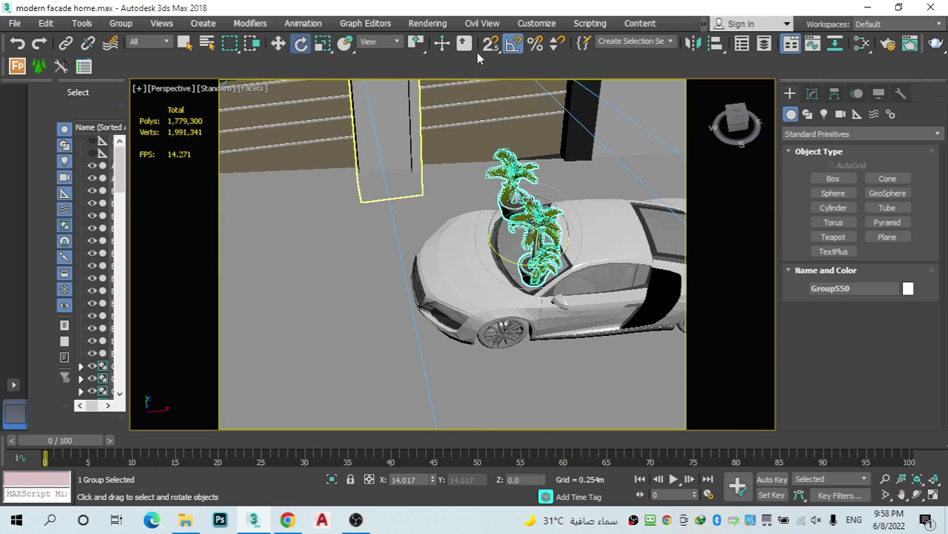
drag(512, 262, 450, 244)
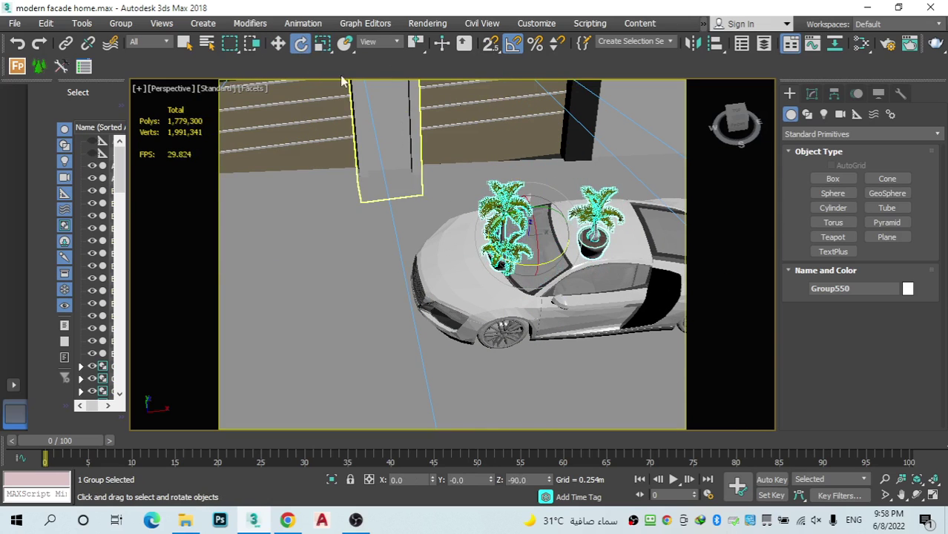
Move the plant group beside the entrance between the garage doors and scale it up uniformly to about 17.4 percent.
click(278, 43)
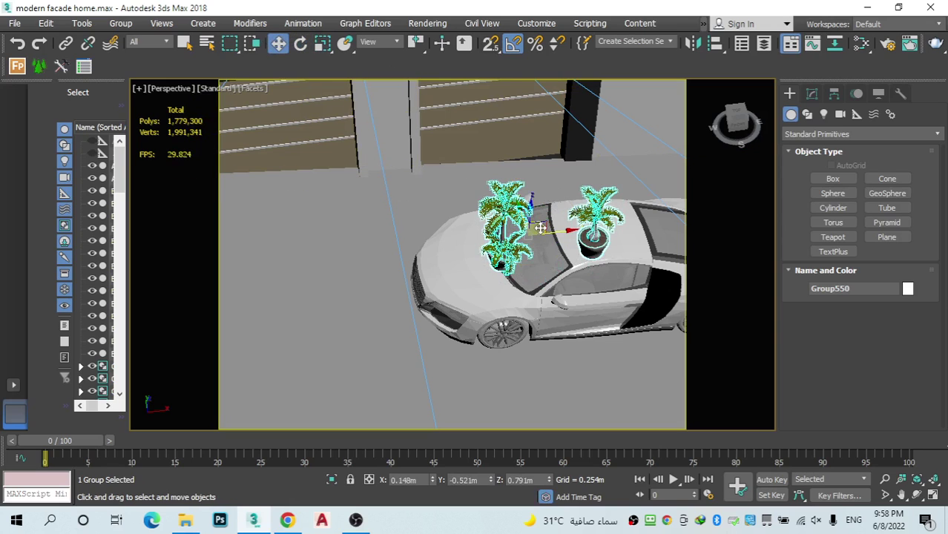
drag(538, 233, 438, 162)
click(322, 44)
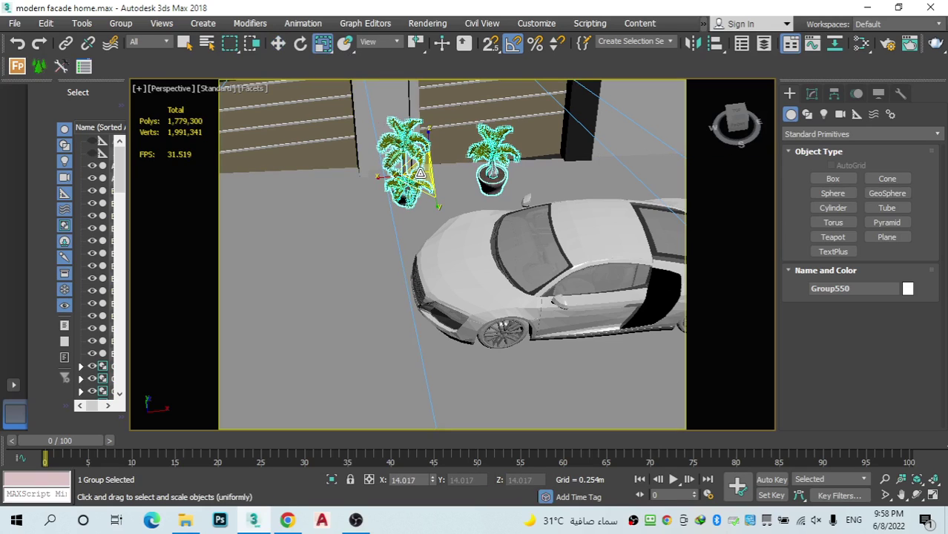
drag(420, 173, 431, 135)
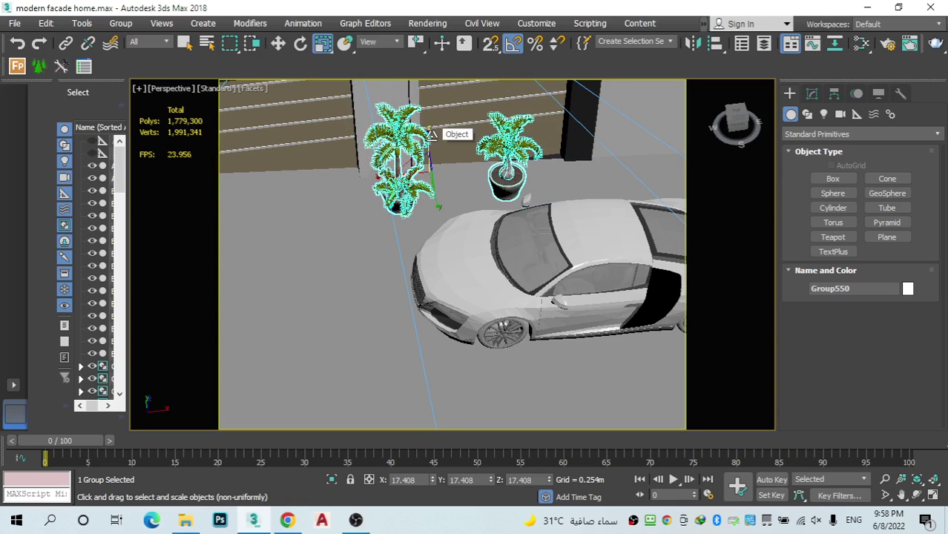
Open the plant group and select the cluster of palms nearest the entrance.
click(121, 23)
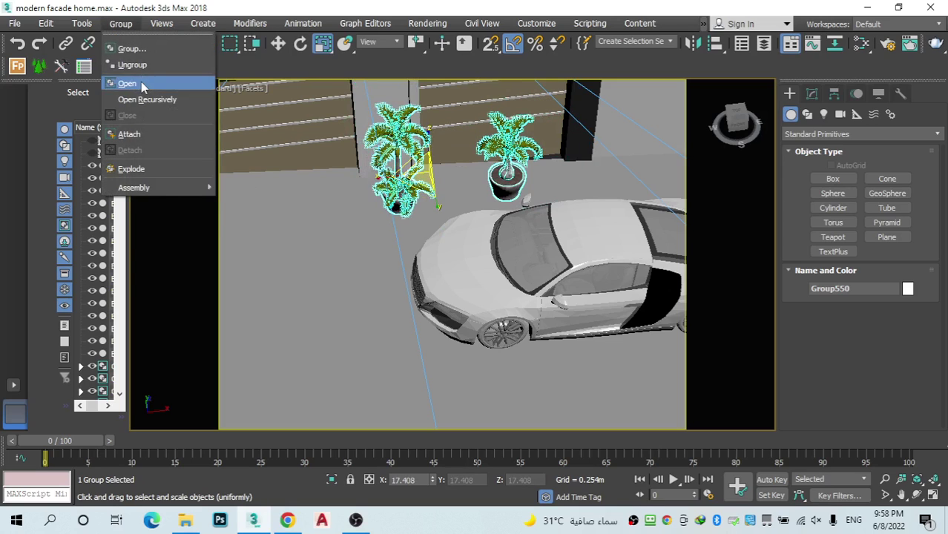
click(141, 83)
click(398, 163)
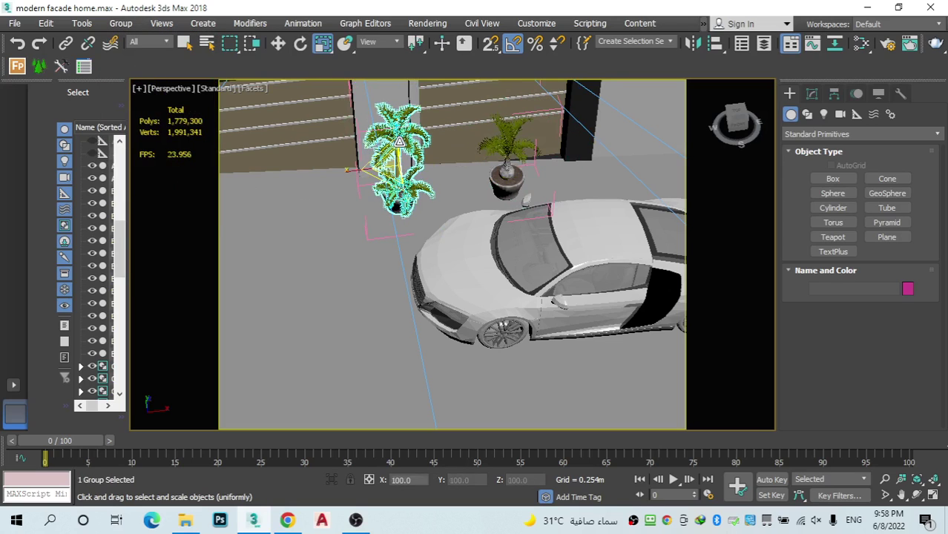
Detach the tall palm cluster from the open plant group and delete the rest of the group with the other potted palm.
click(121, 23)
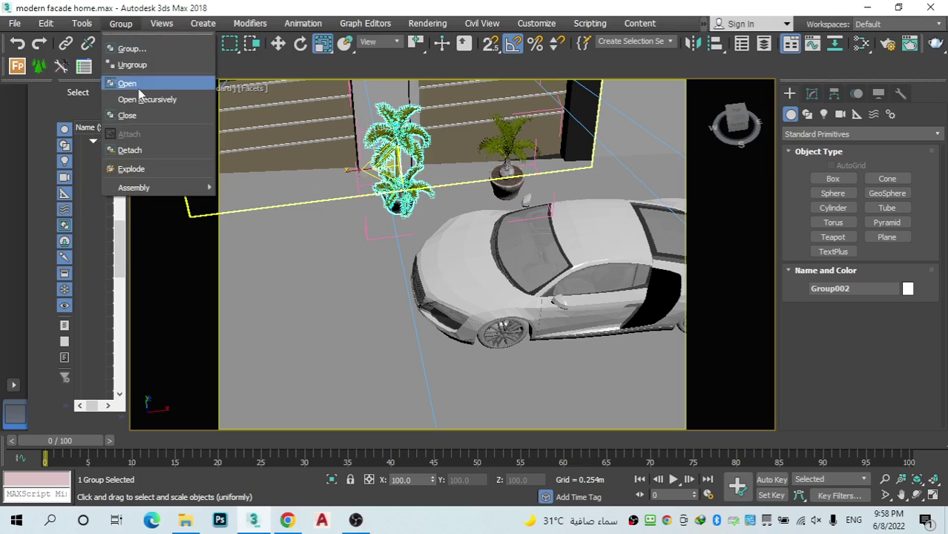
click(130, 150)
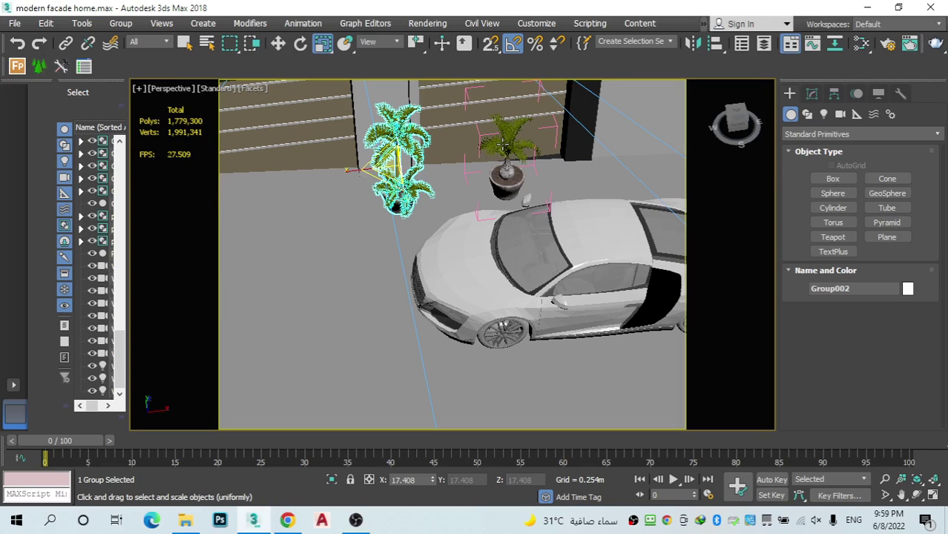
click(492, 146)
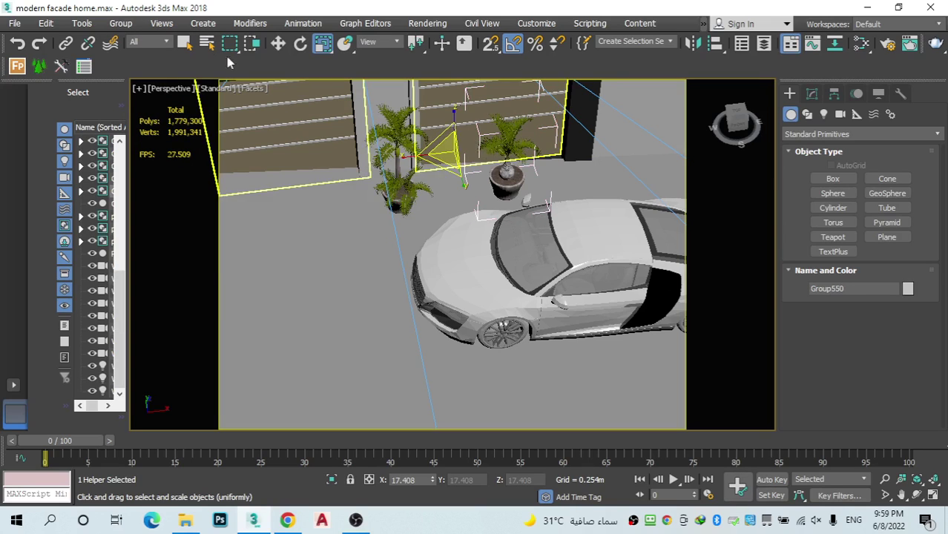
click(134, 26)
click(119, 114)
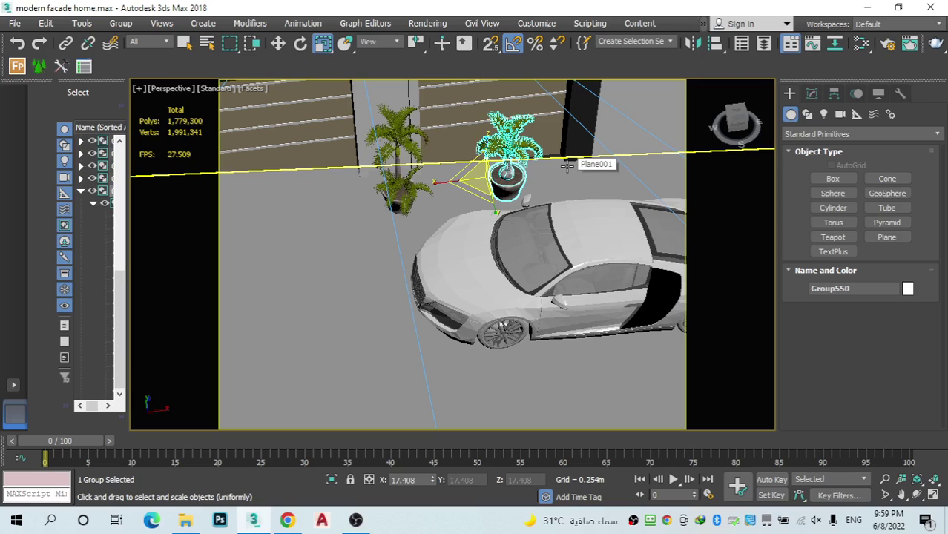
key(Delete)
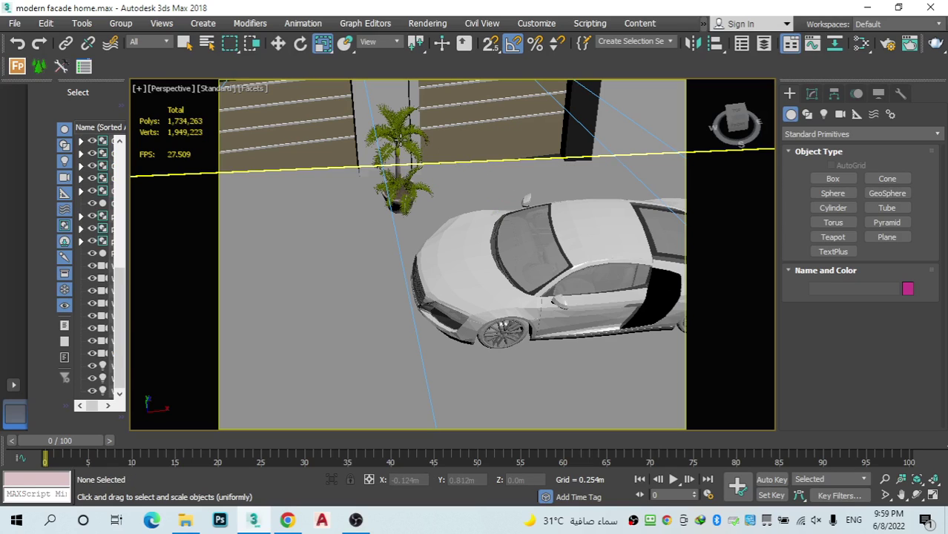
Select the detached potted palm between the garage doors and bring up the Slate Material Editor.
click(401, 141)
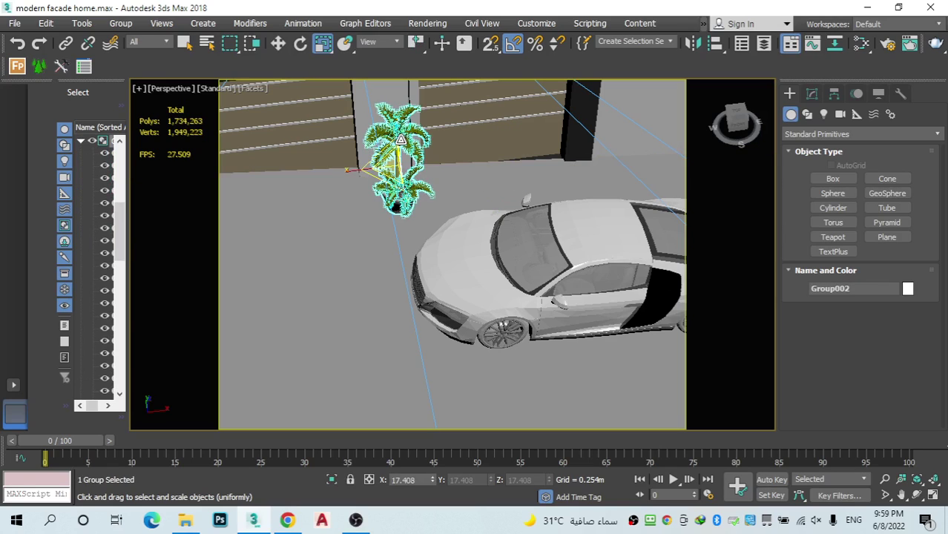
click(278, 43)
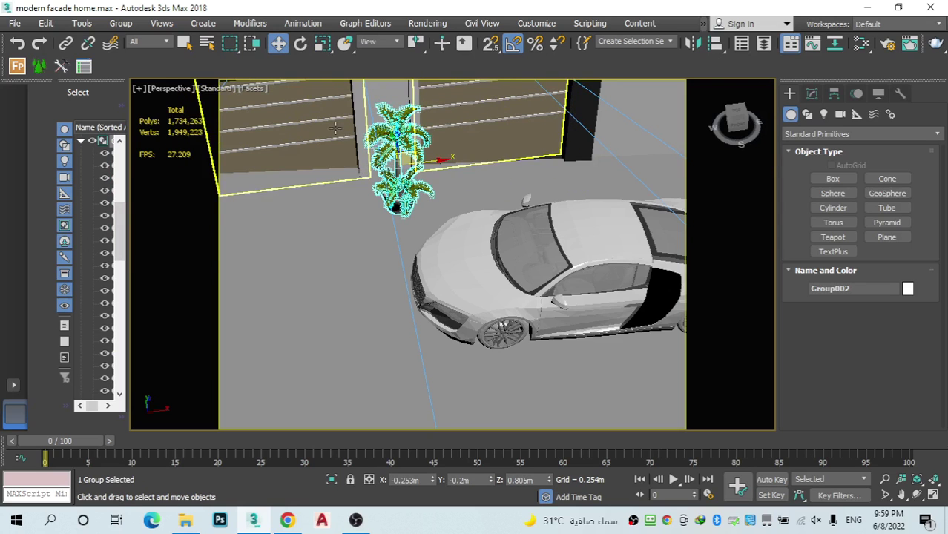
key(z)
scroll(549, 195, down, 5)
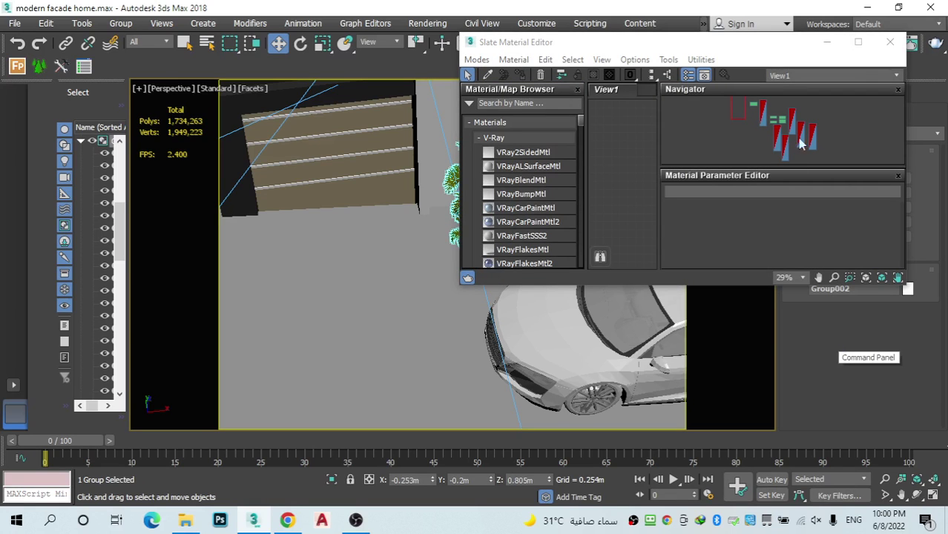
click(859, 42)
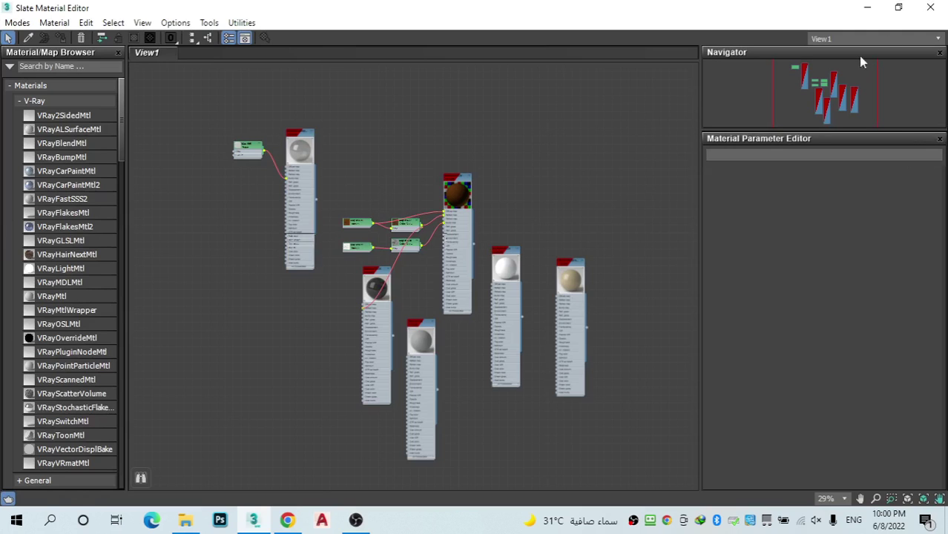
click(899, 7)
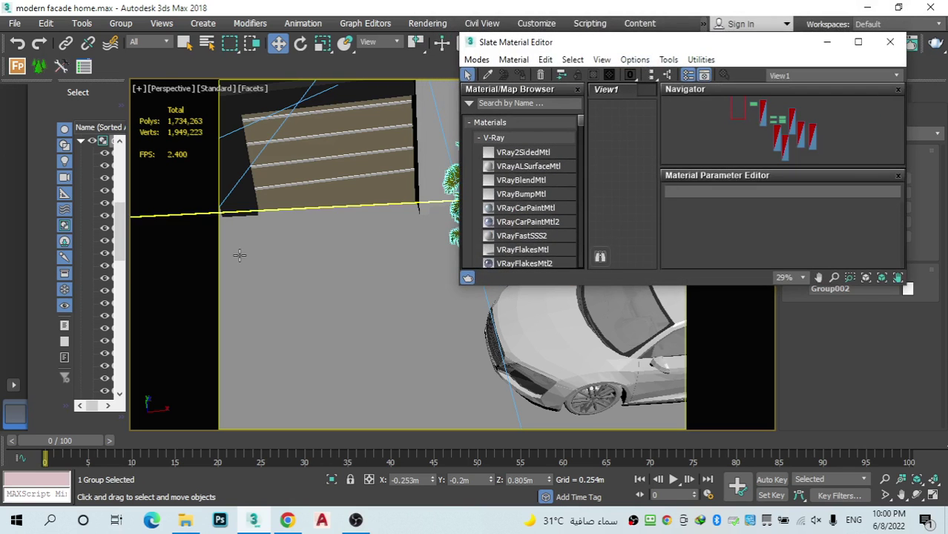
Sample the palm's leaf material into the material editor and display its parameters.
scroll(255, 253, down, 3)
scroll(311, 236, up, 3)
scroll(374, 224, down, 4)
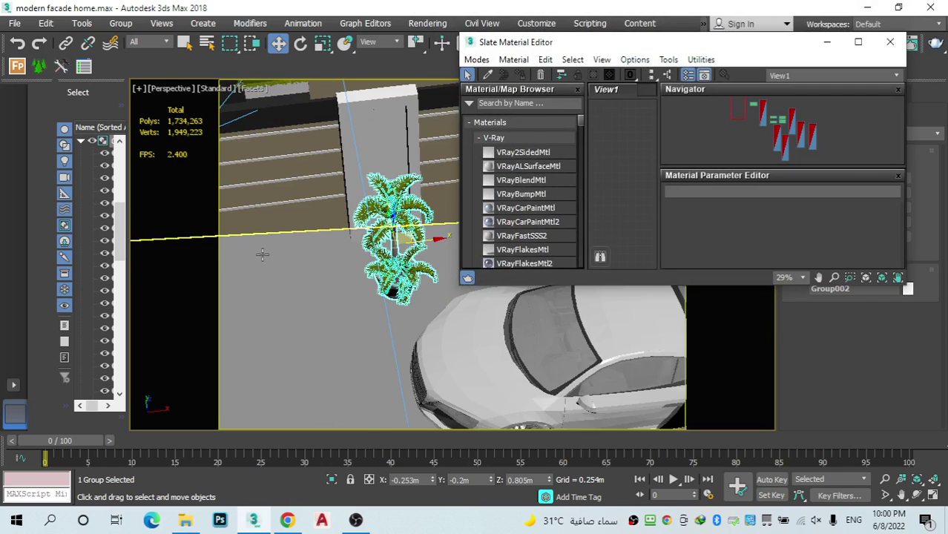
scroll(451, 176, up, 2)
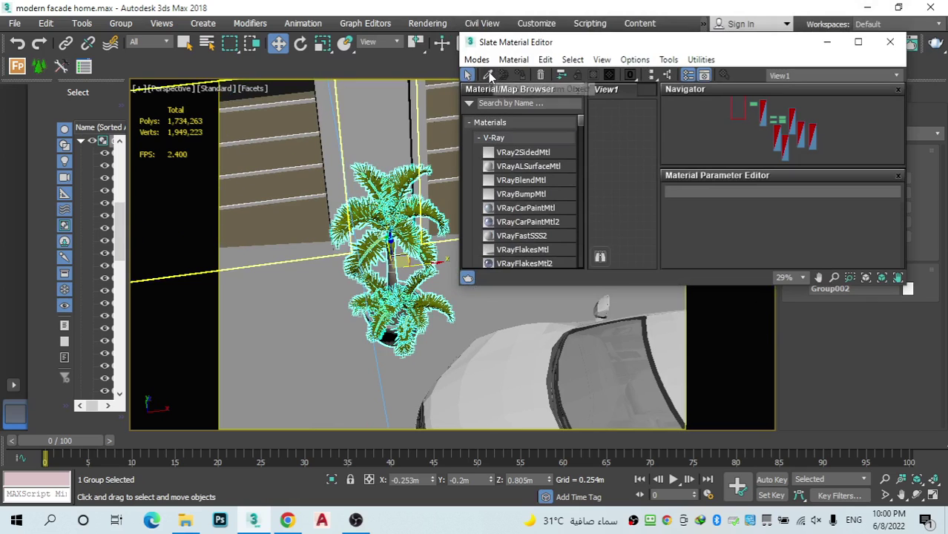
click(487, 75)
scroll(413, 160, up, 3)
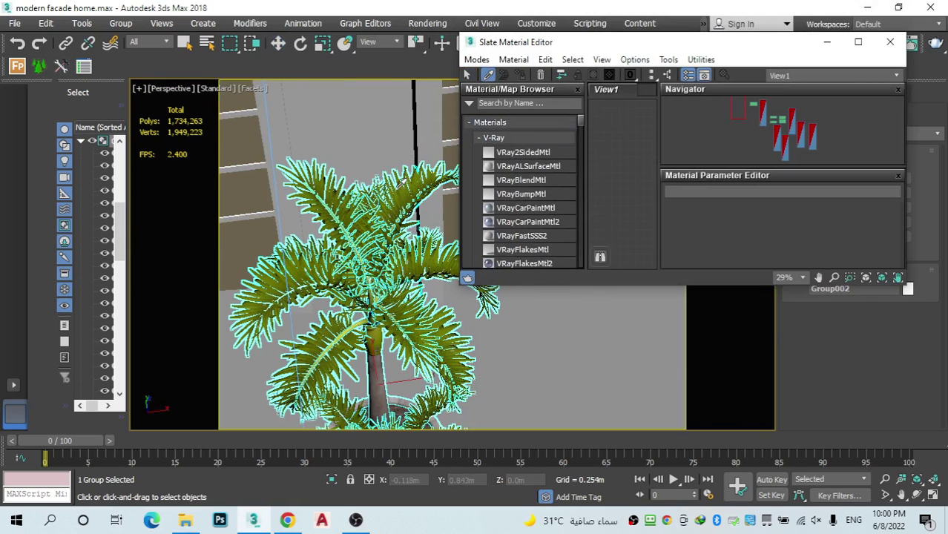
click(406, 199)
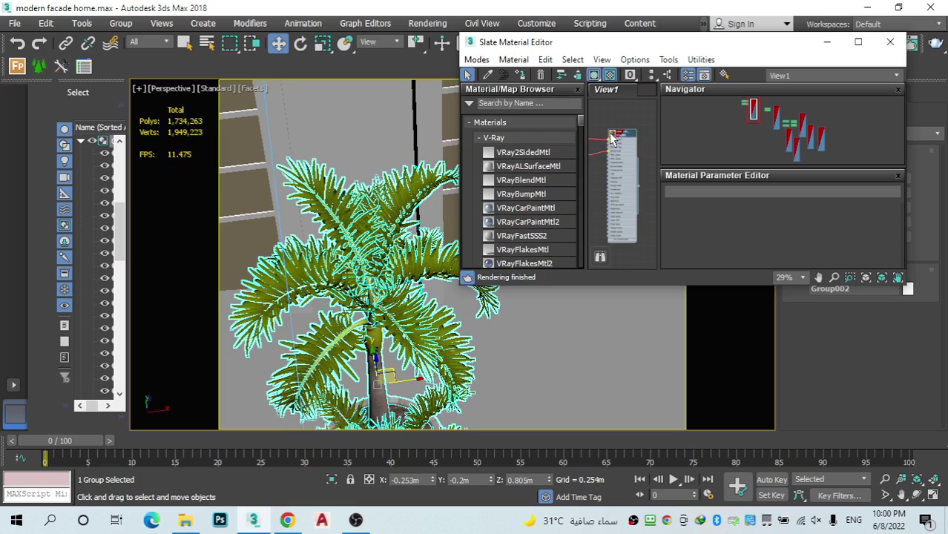
click(612, 139)
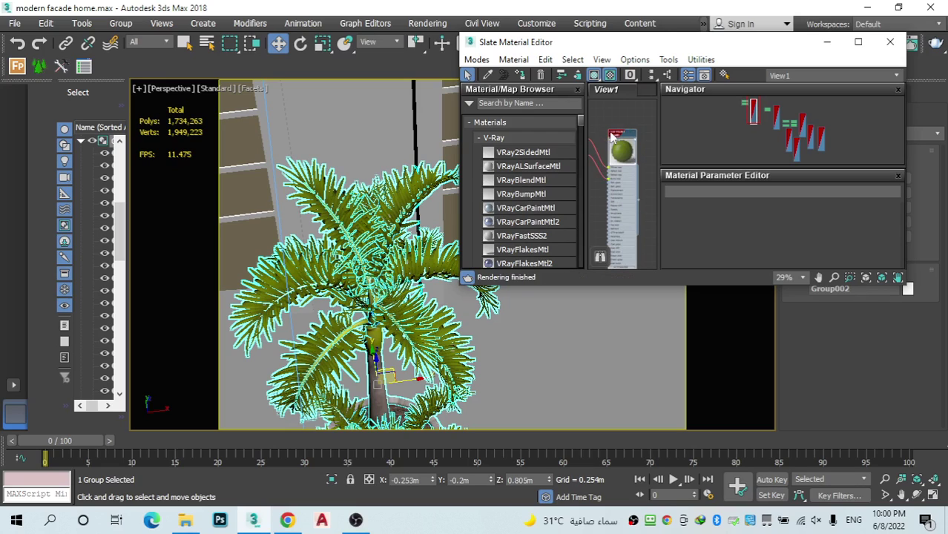
double_click(612, 137)
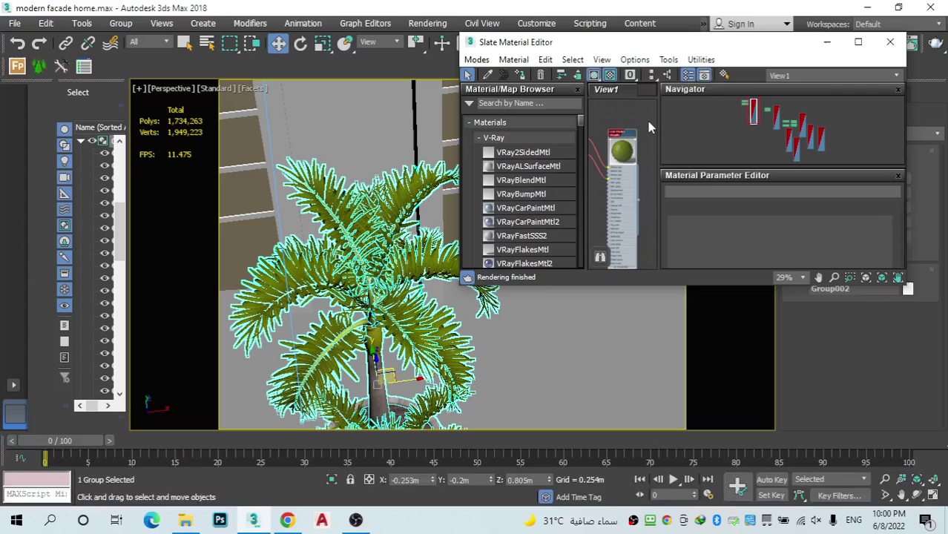
Select the two upper-floor hedges one after the other and check them against the LEAF PALM 1 material.
click(836, 44)
scroll(649, 319, down, 8)
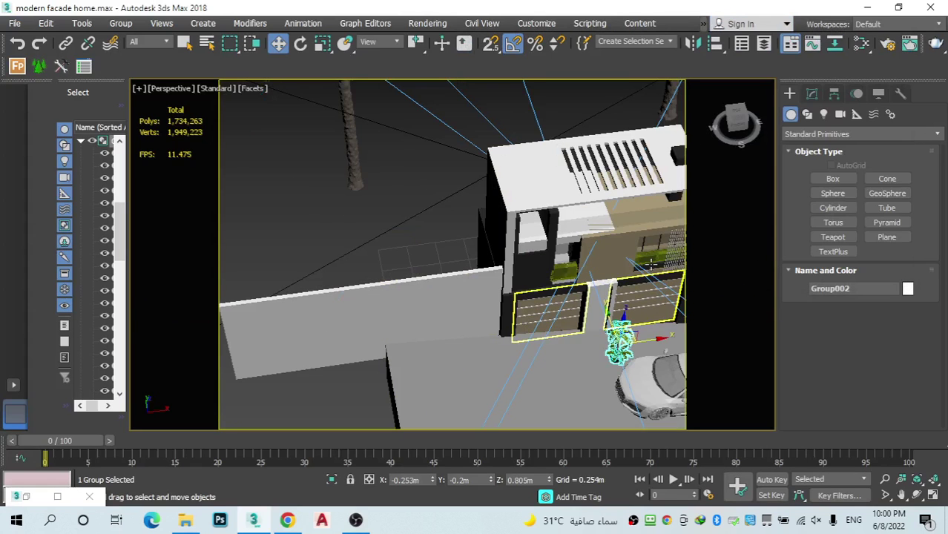
scroll(659, 261, up, 3)
click(656, 258)
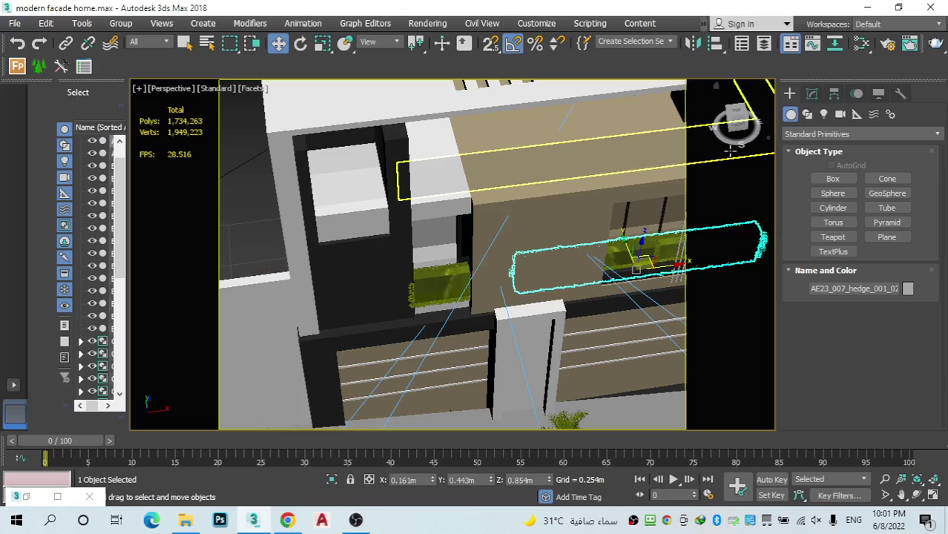
click(861, 43)
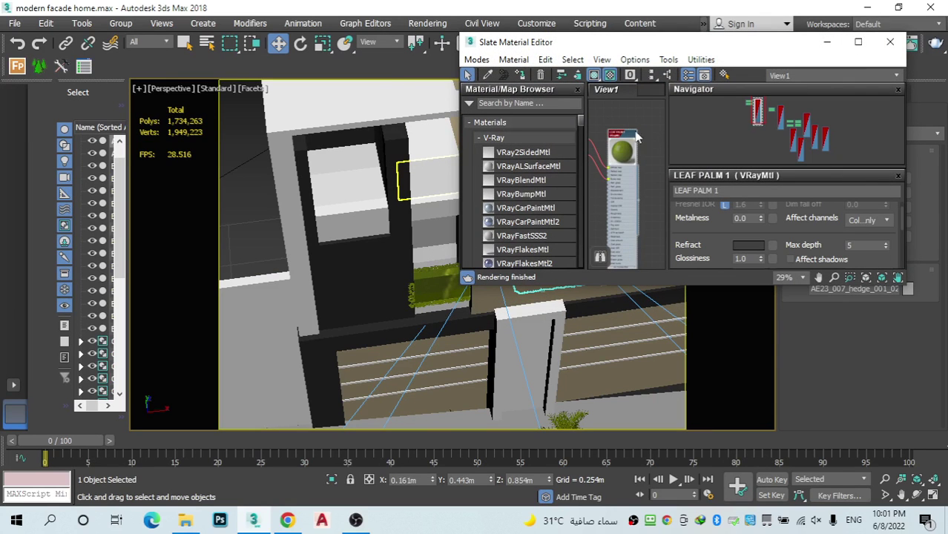
click(827, 41)
click(443, 281)
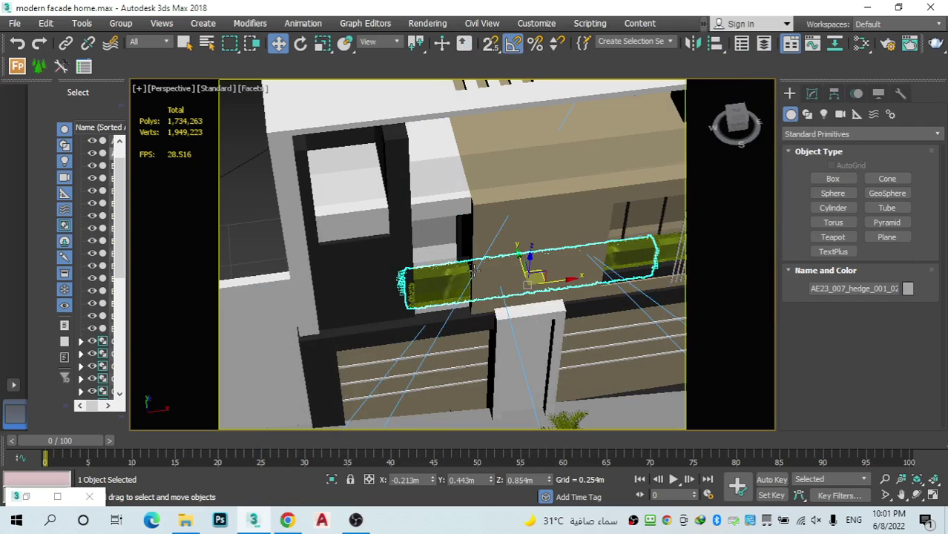
click(861, 43)
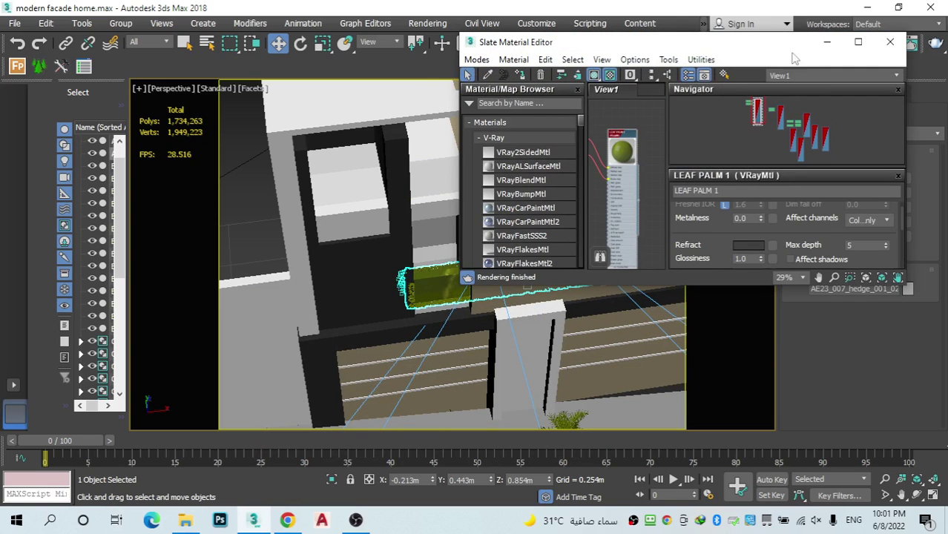
click(830, 43)
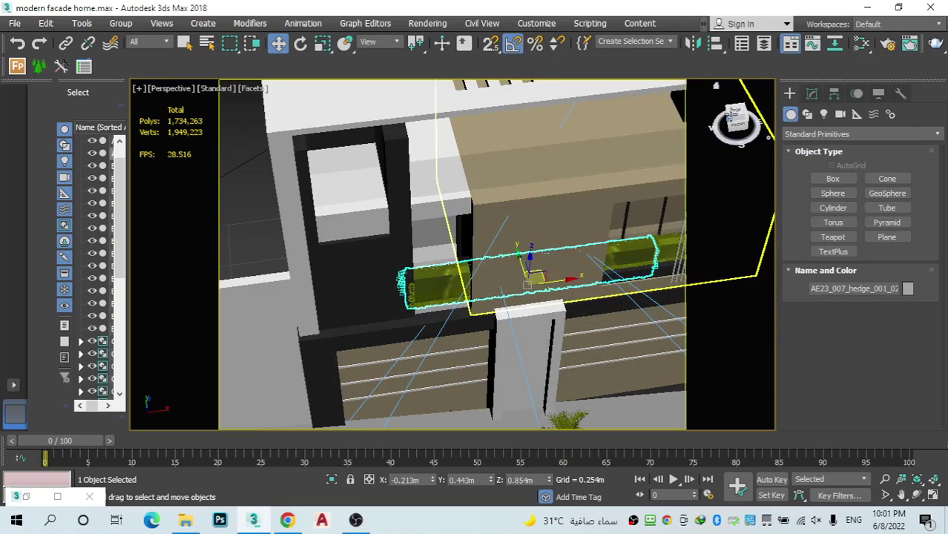
Move the potted palm along Y into the house front, to about Y 0.674 m.
alt+middle_drag(564, 222, 667, 178)
alt+middle_drag(564, 85, 555, 130)
scroll(553, 130, down, 5)
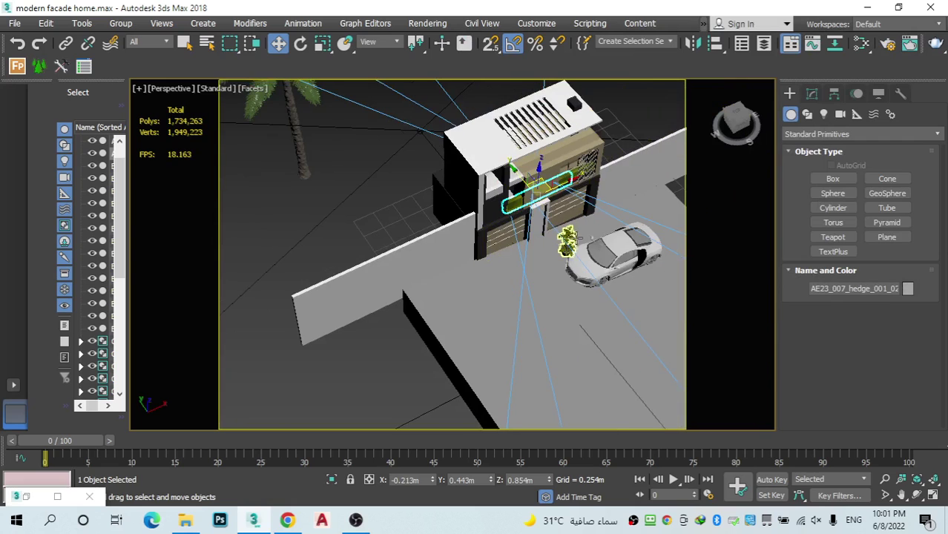
click(568, 242)
drag(565, 239, 493, 184)
scroll(511, 191, up, 8)
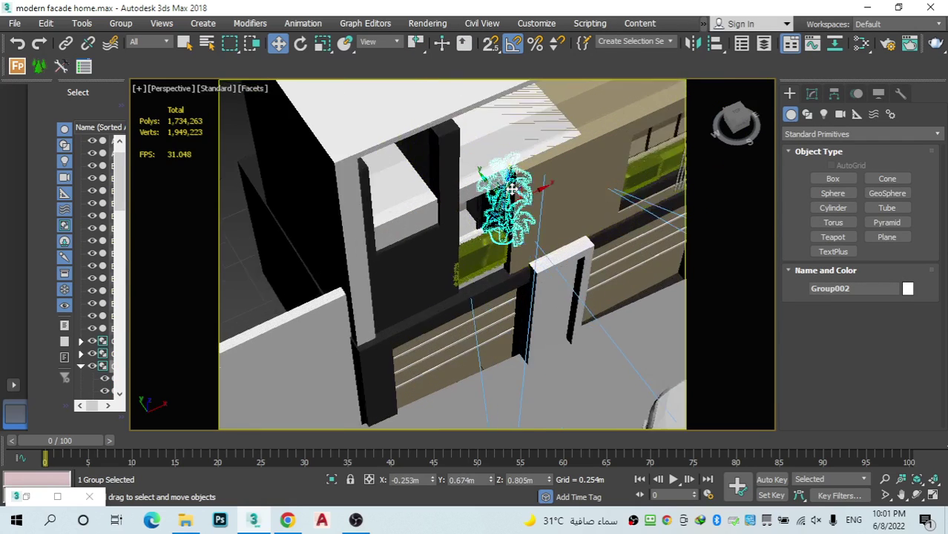
click(513, 121)
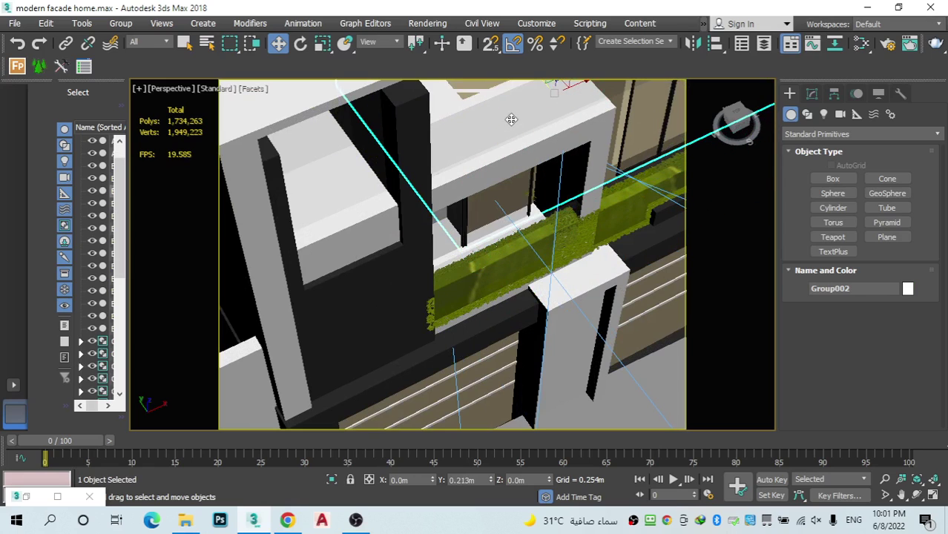
key(ctrl+z)
key(ctrl+z)
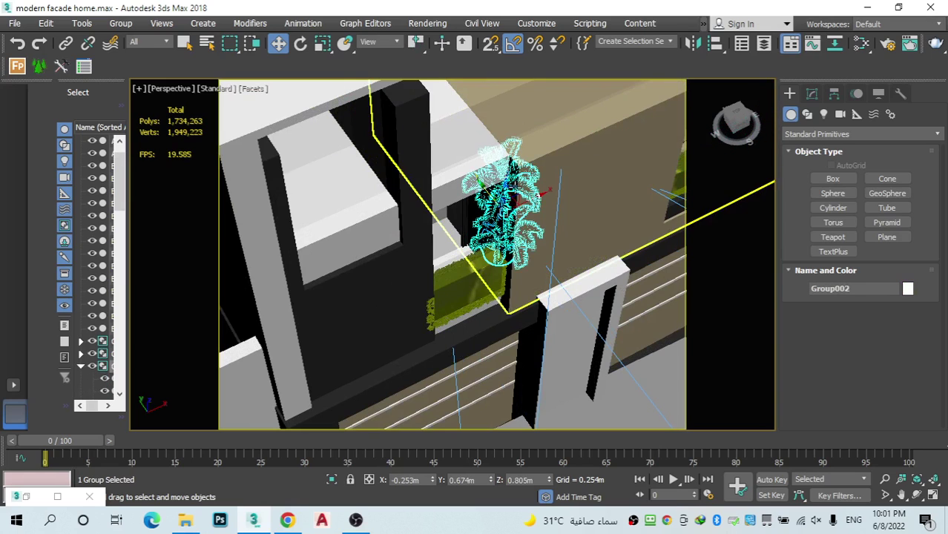
Raise the potted palm to about Z 1.456 m, onto the roof terrace under the slatted canopy.
drag(506, 174, 507, 35)
scroll(460, 243, down, 5)
scroll(466, 182, up, 6)
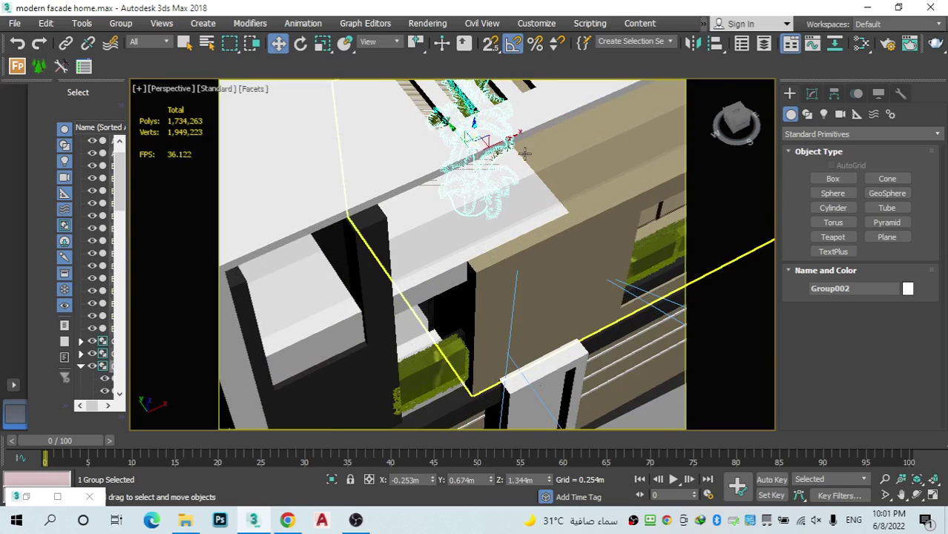
alt+middle_drag(540, 385, 497, 201)
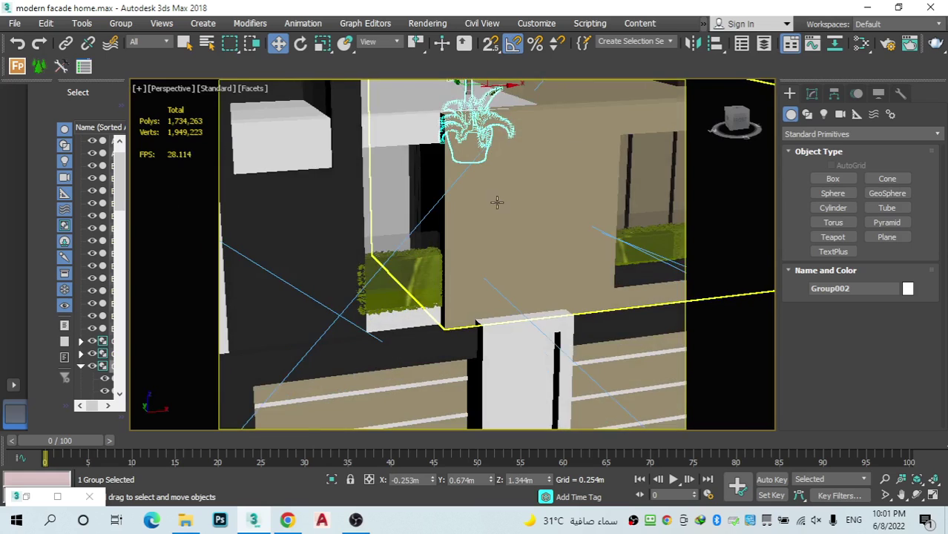
scroll(494, 167, down, 3)
scroll(495, 152, up, 5)
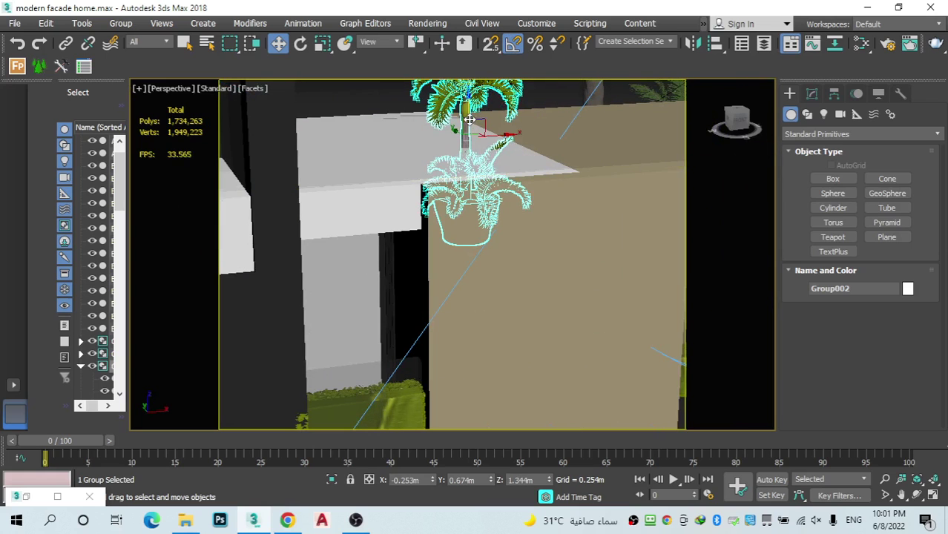
drag(474, 124, 472, 53)
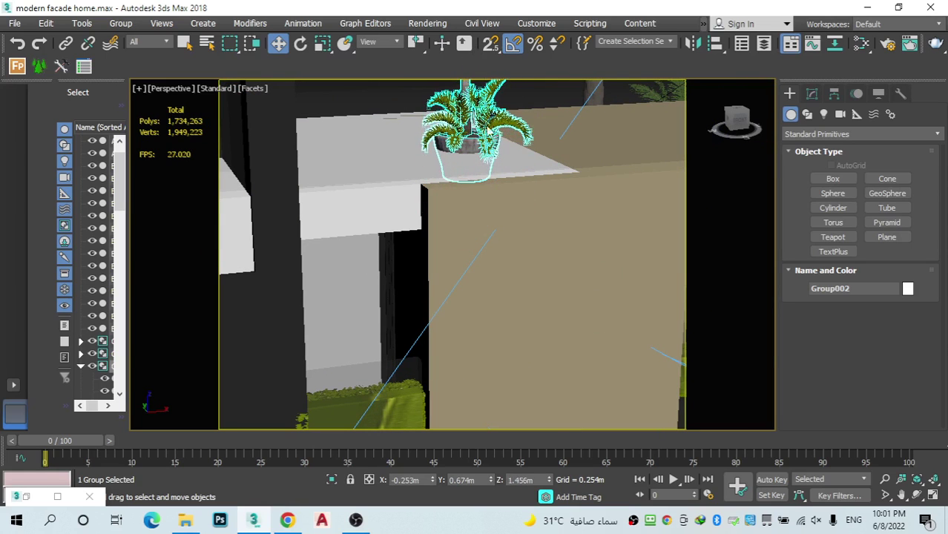
Scale the potted palm down uniformly until it fits between the terrace floor and the slatted canopy.
scroll(491, 197, down, 2)
scroll(474, 192, down, 3)
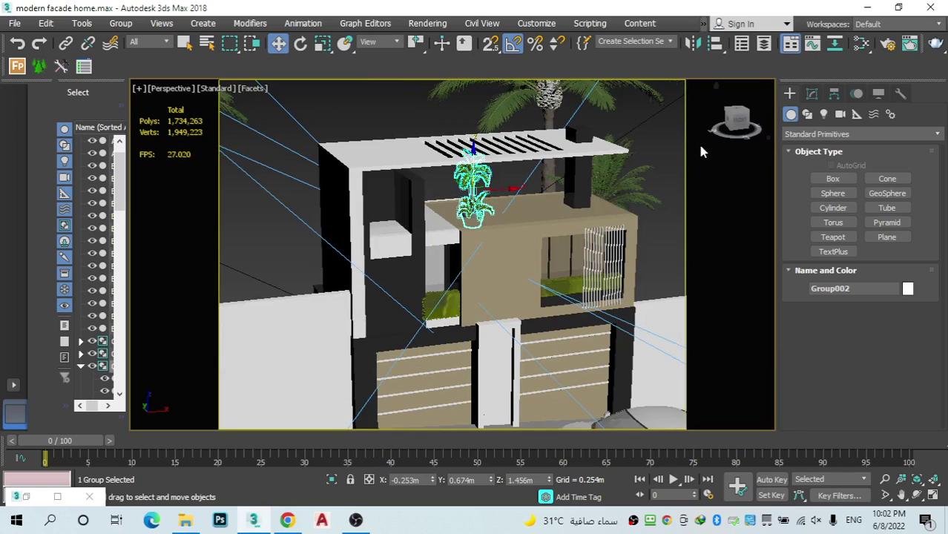
scroll(472, 306, up, 2)
alt+middle_drag(472, 306, 472, 307)
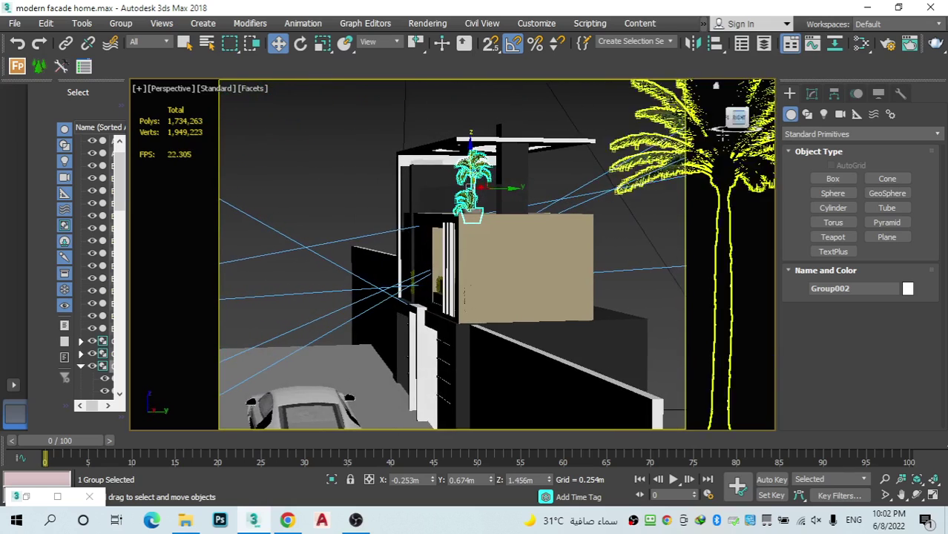
scroll(464, 171, up, 5)
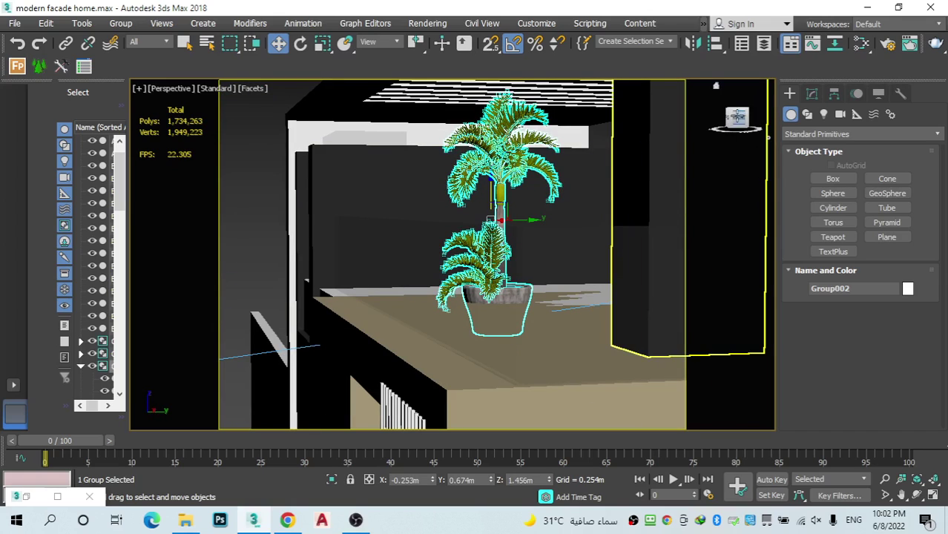
click(733, 119)
drag(738, 119, 733, 126)
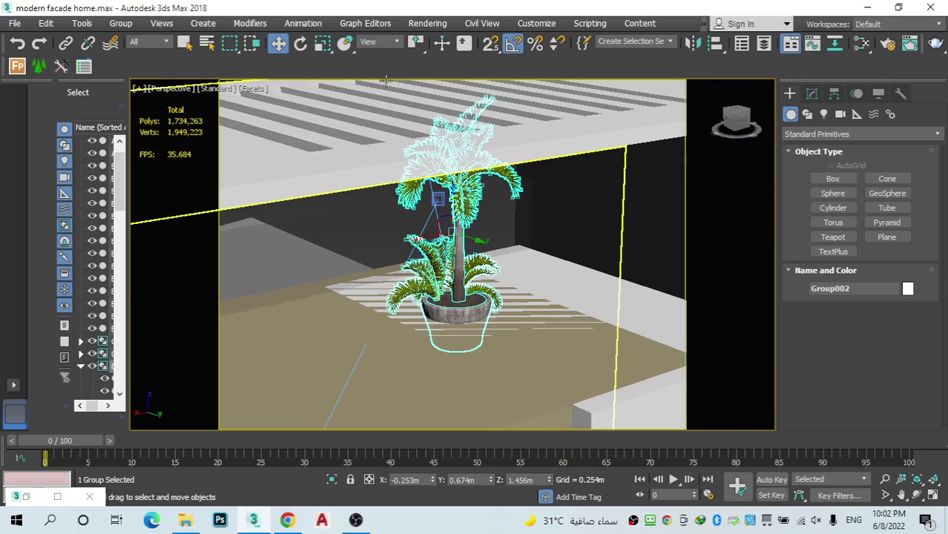
click(322, 43)
drag(412, 197, 454, 273)
click(279, 43)
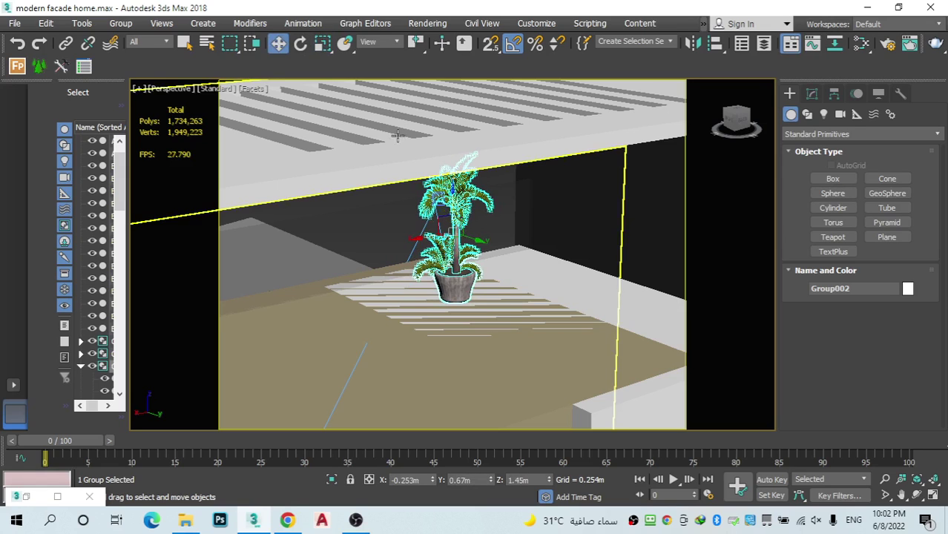
Lower the potted palm to about Z 1.423 m and shift it on the terrace to about X -0.307 m, Y 0.612 m.
drag(456, 206, 449, 213)
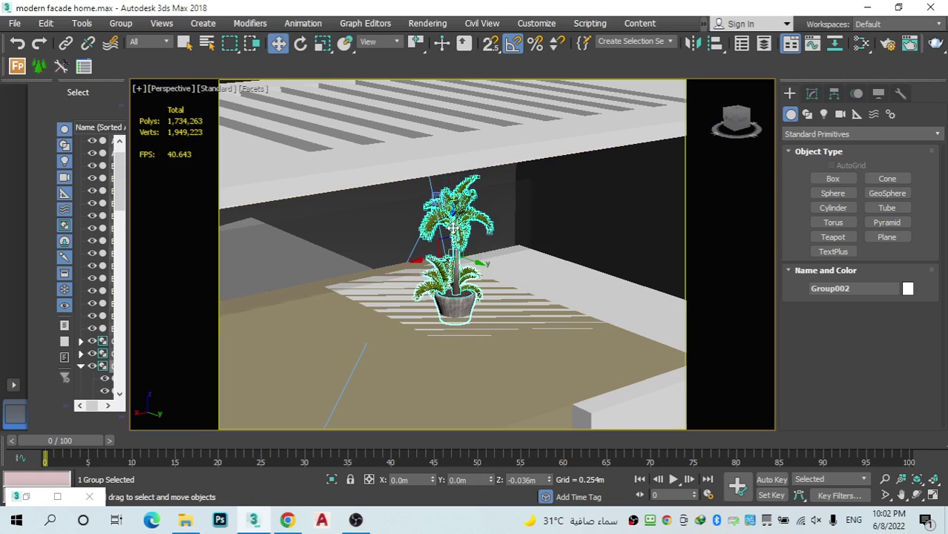
drag(453, 223, 482, 216)
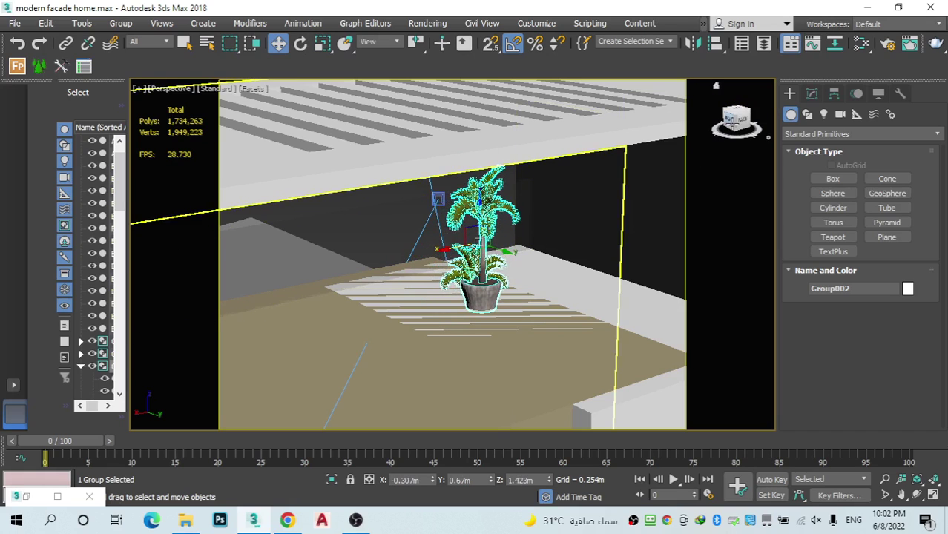
drag(731, 126, 760, 129)
alt+middle_drag(630, 186, 433, 243)
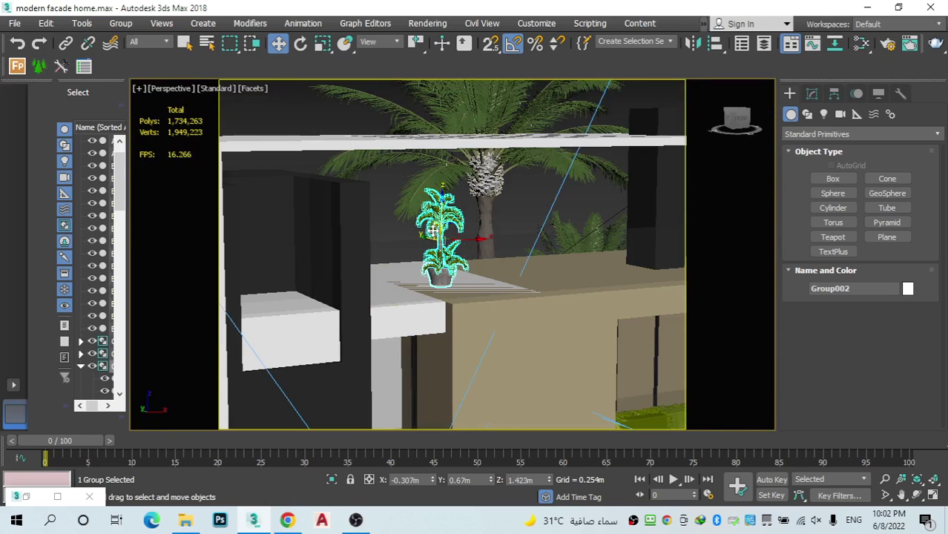
drag(429, 239, 440, 245)
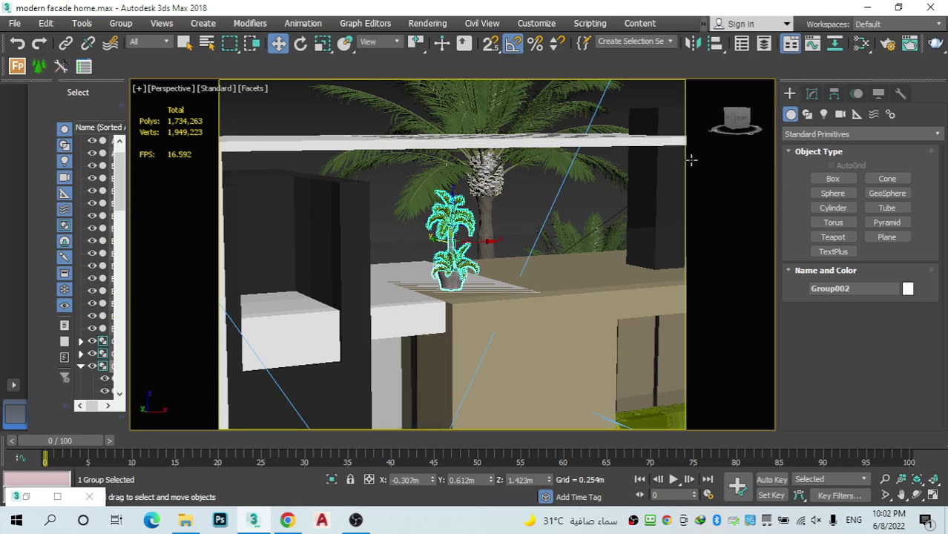
Move the potted palm along Y toward the terrace's front edge, to about Y 0.566 m.
click(735, 119)
drag(736, 120, 679, 157)
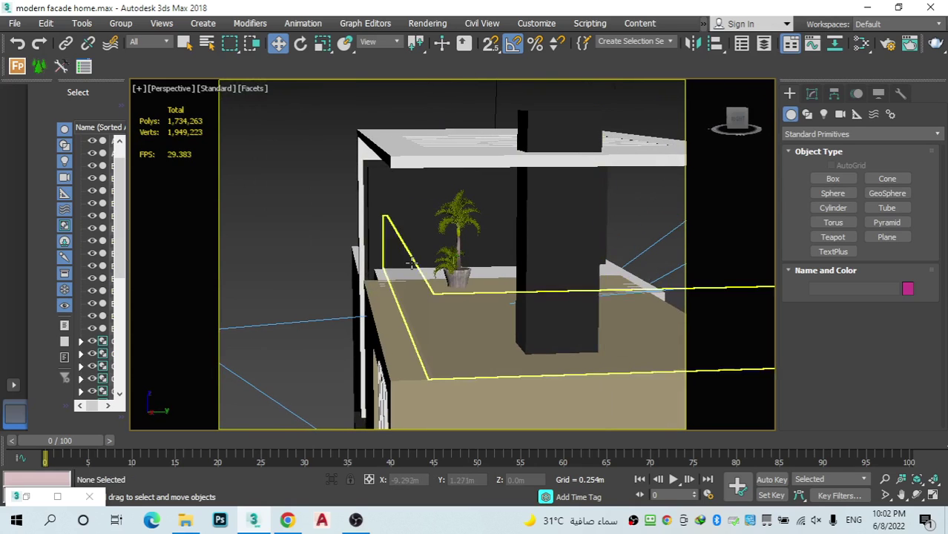
scroll(417, 263, up, 3)
click(481, 288)
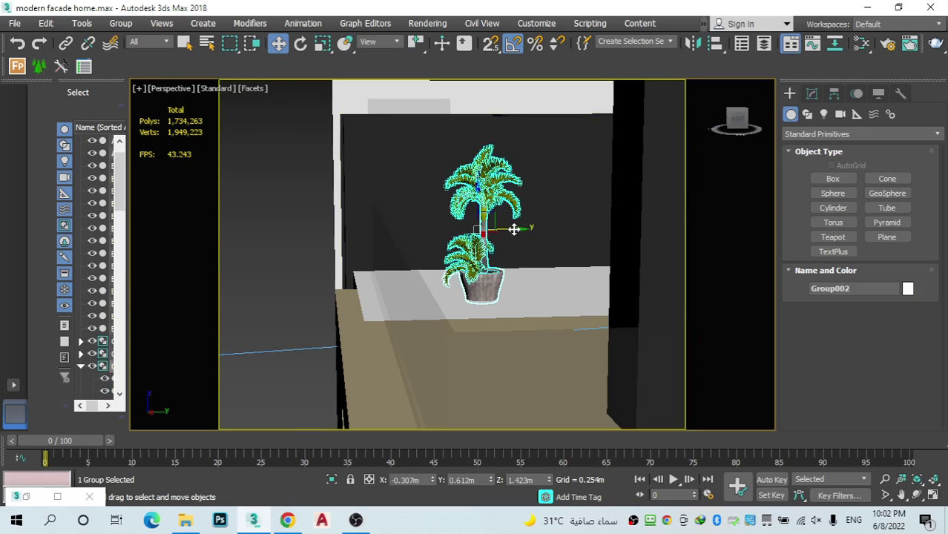
drag(515, 229, 482, 228)
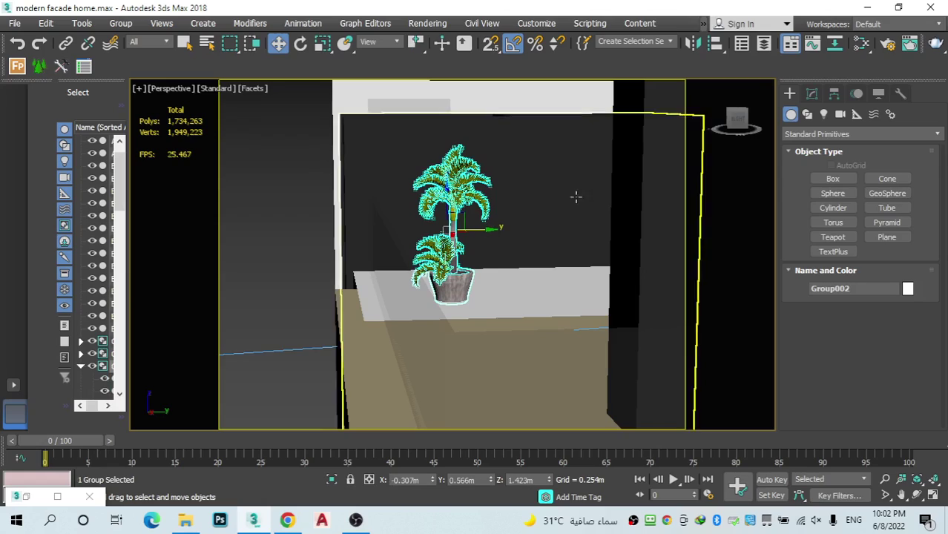
Check the potted palm's position on the terrace from several angles and move it along X to about -0.475 m.
drag(729, 119, 769, 132)
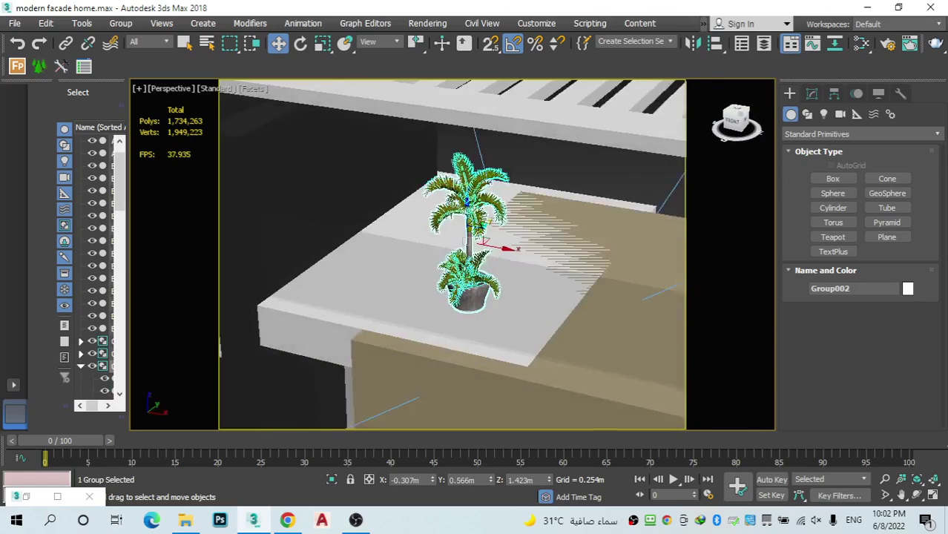
mouse_move(483, 241)
alt+middle_down()
mouse_move(512, 220)
mouse_move(476, 211)
mouse_move(482, 223)
mouse_move(499, 213)
mouse_move(483, 223)
alt+middle_up()
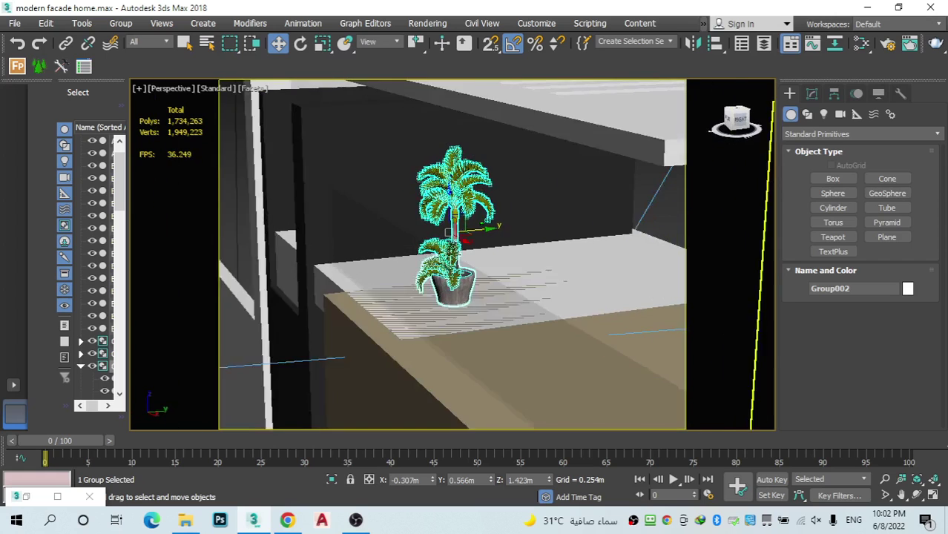
drag(739, 120, 717, 121)
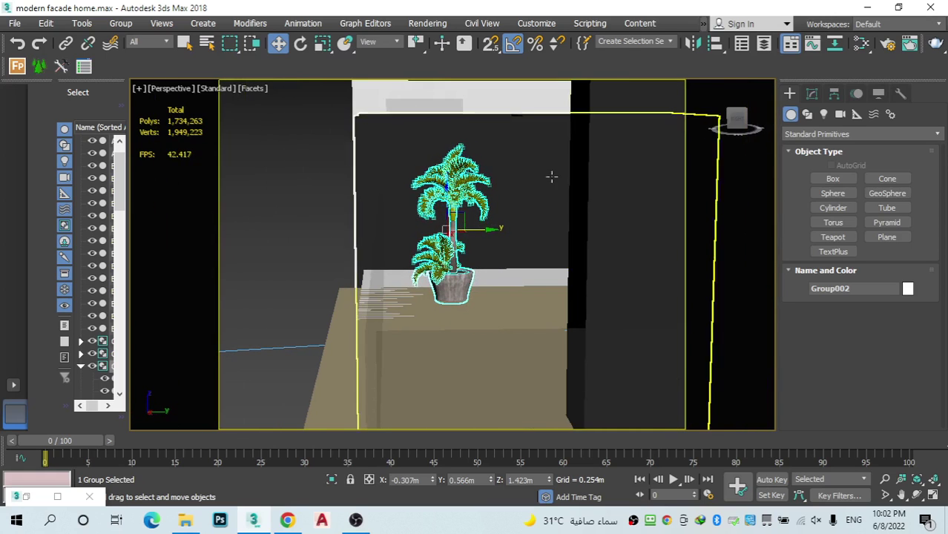
mouse_move(739, 121)
mouse_down()
mouse_move(736, 132)
mouse_move(744, 119)
mouse_up()
scroll(513, 194, down, 2)
scroll(512, 195, down, 3)
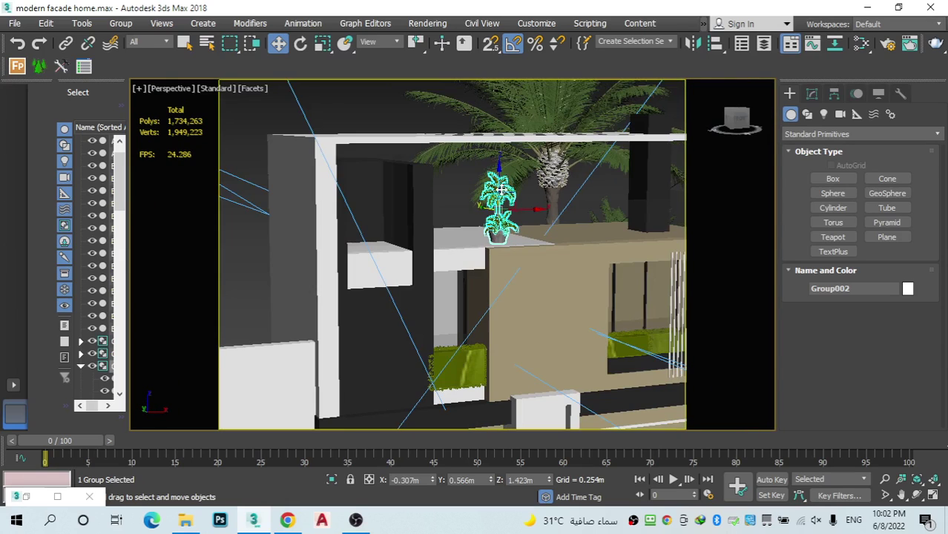
drag(521, 210, 498, 215)
drag(478, 213, 468, 209)
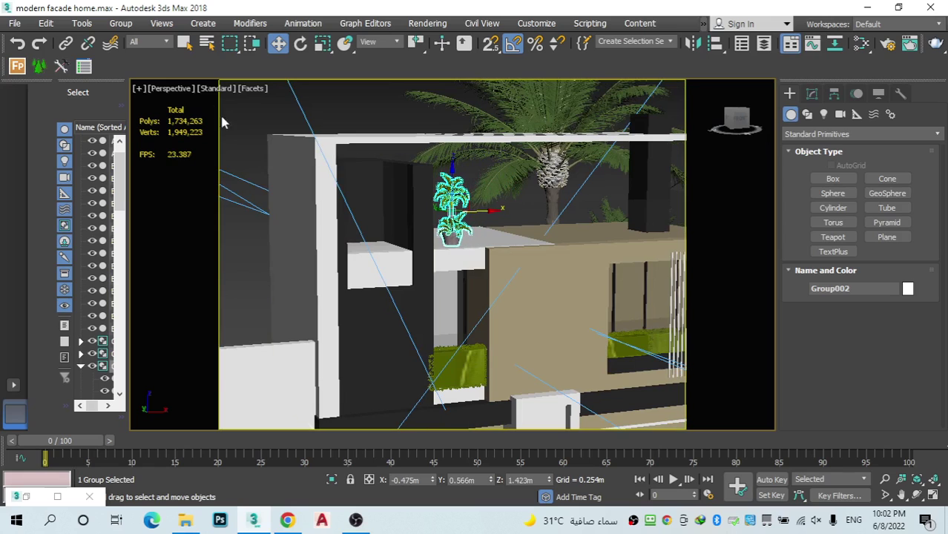
Show the scene through VRayCam001 and lower the potted palm onto the terrace floor, to about Z 1.385 m.
click(177, 88)
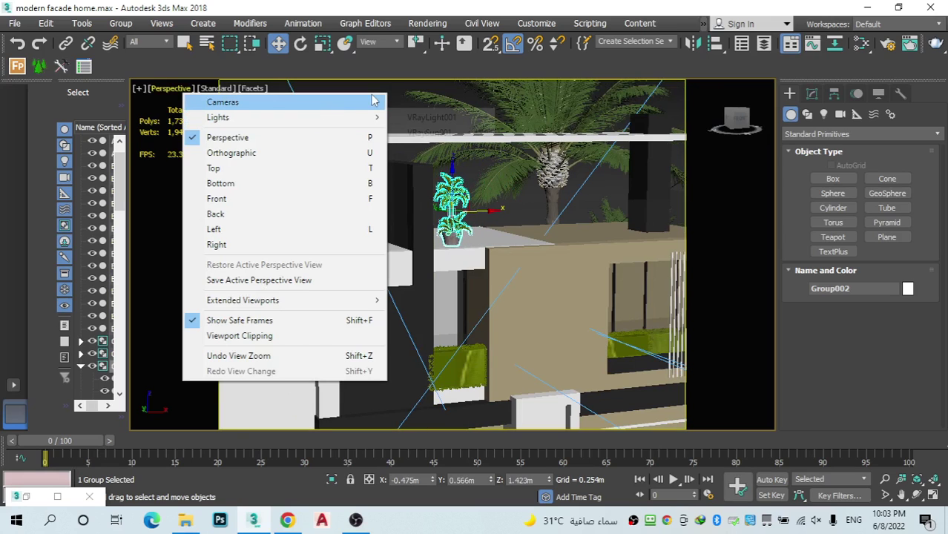
mouse_move(374, 101)
click(430, 103)
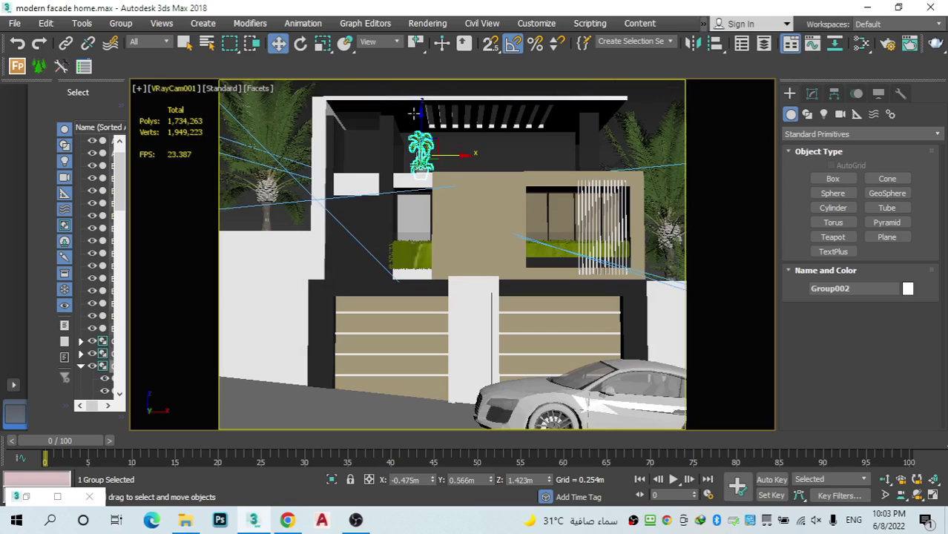
click(479, 94)
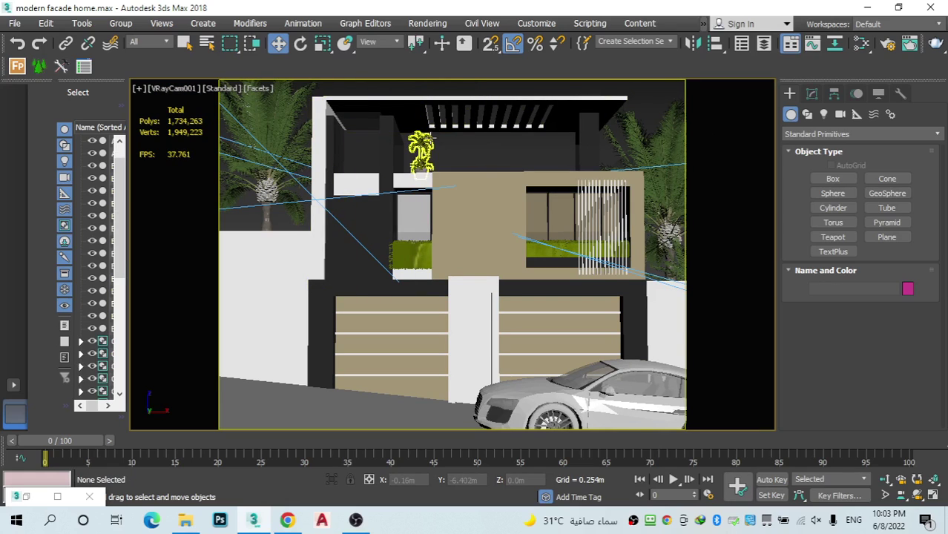
click(421, 148)
drag(420, 132, 422, 141)
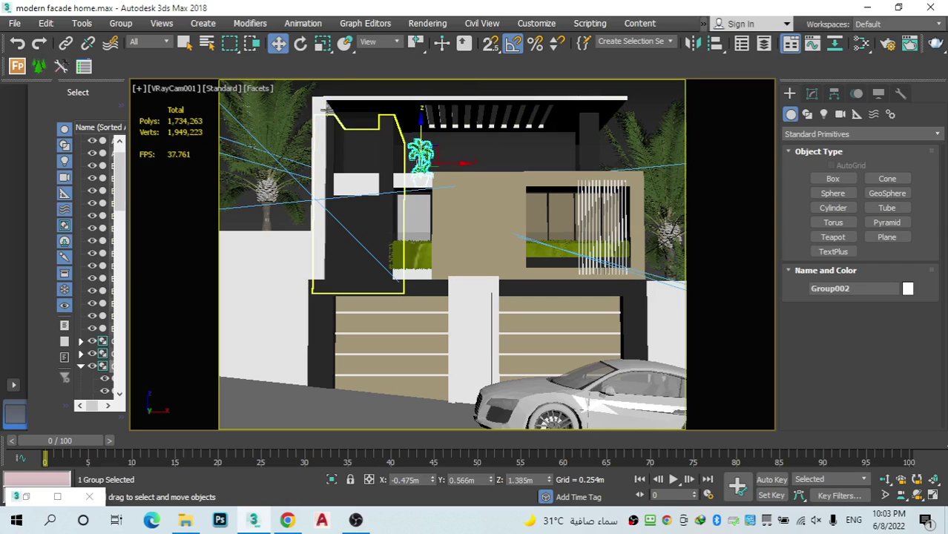
click(344, 96)
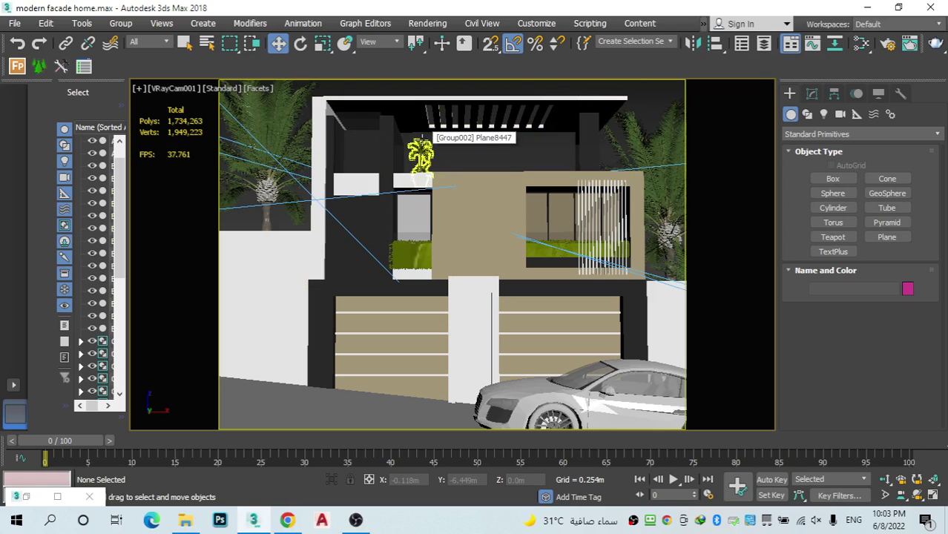
Make one independent copy of the potted palm along X, at about X -0.325 m.
click(420, 142)
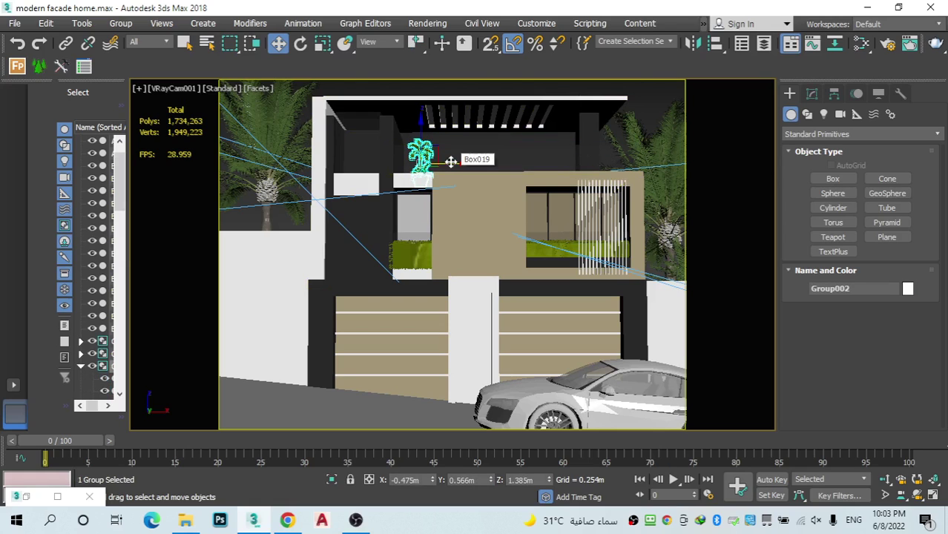
shift+drag(451, 164, 482, 161)
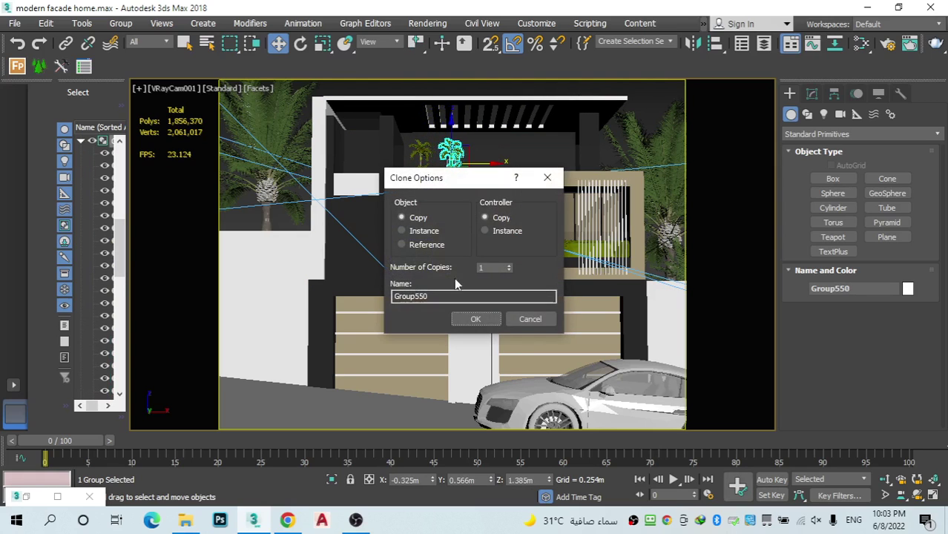
click(474, 319)
Scale the palm copy up uniformly until it stands taller than the original, with the last pass at about 115 percent.
key(r)
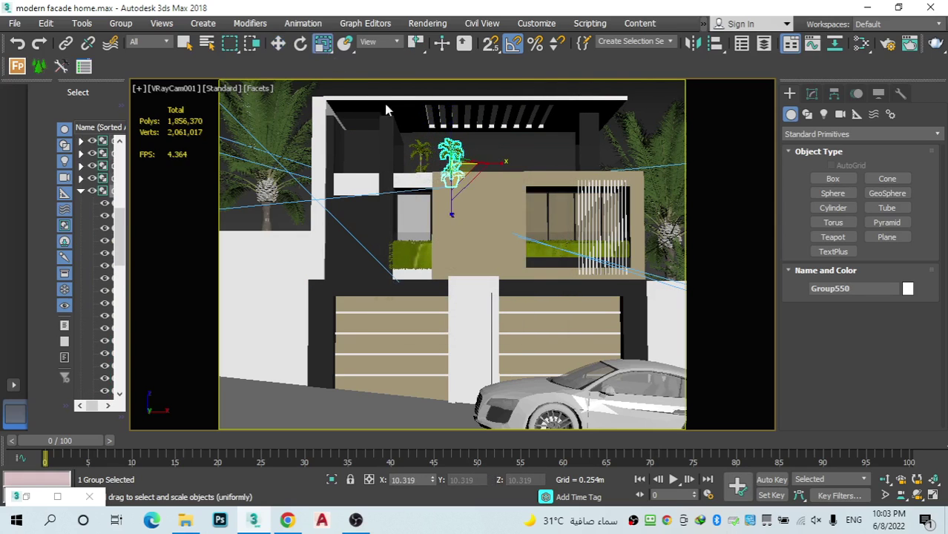
drag(454, 162, 450, 151)
click(481, 145)
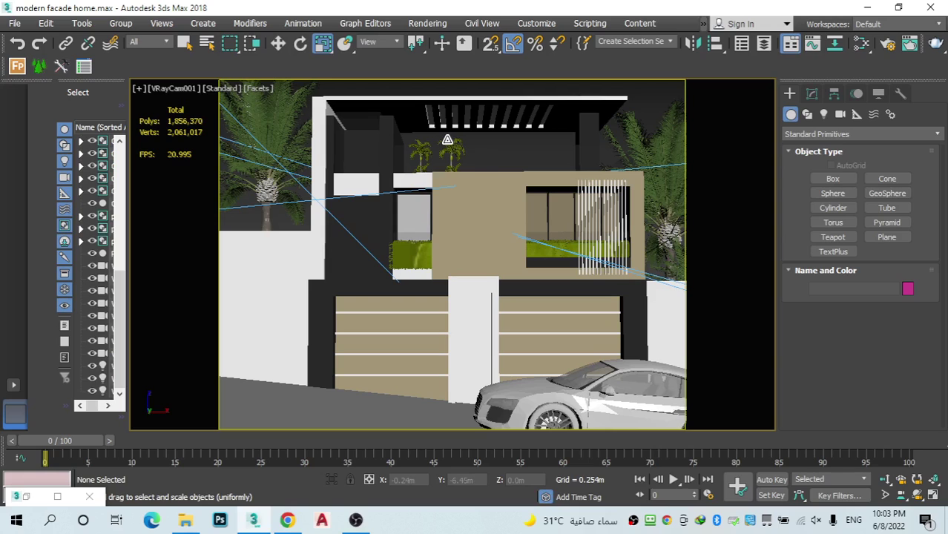
click(448, 143)
drag(460, 176, 460, 166)
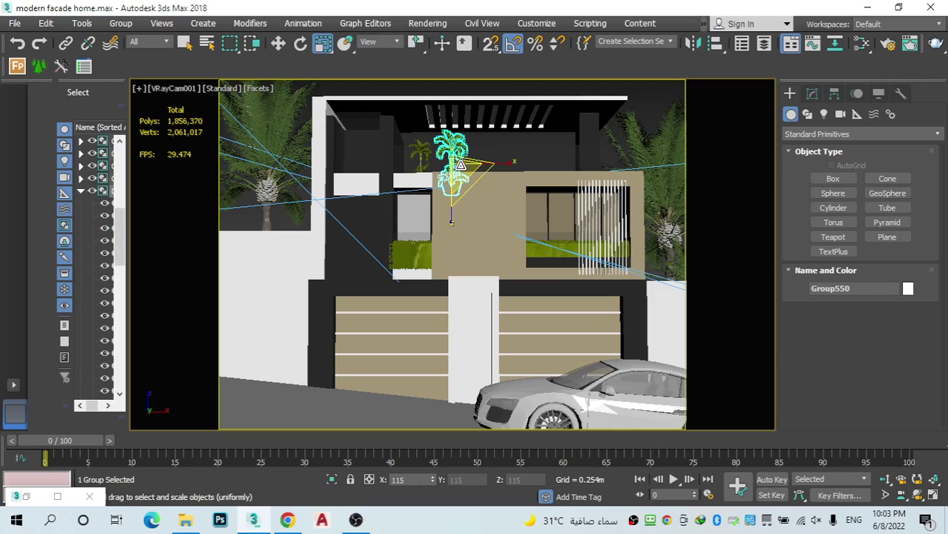
click(477, 145)
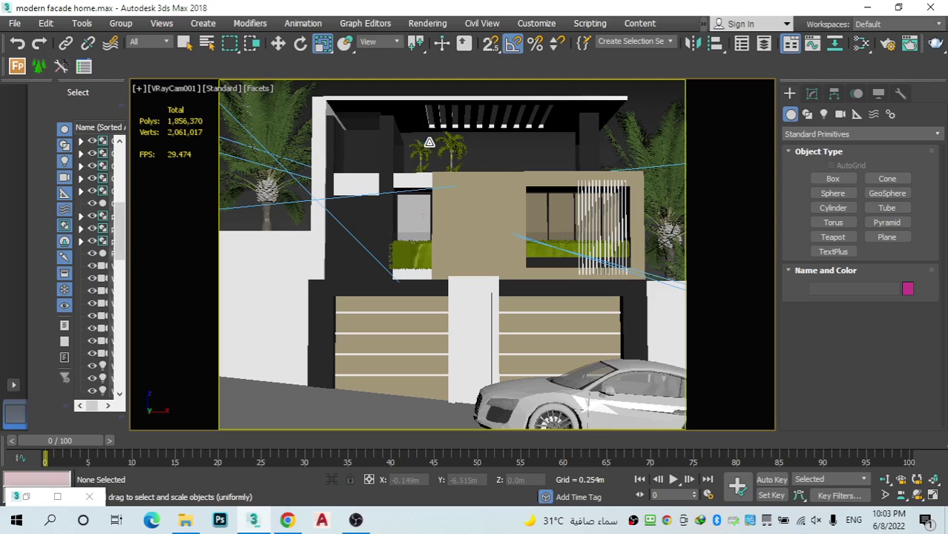
Copy the original small potted palm along X past the tall one, to about X -0.169 m, and clear the selection.
click(429, 143)
key(w)
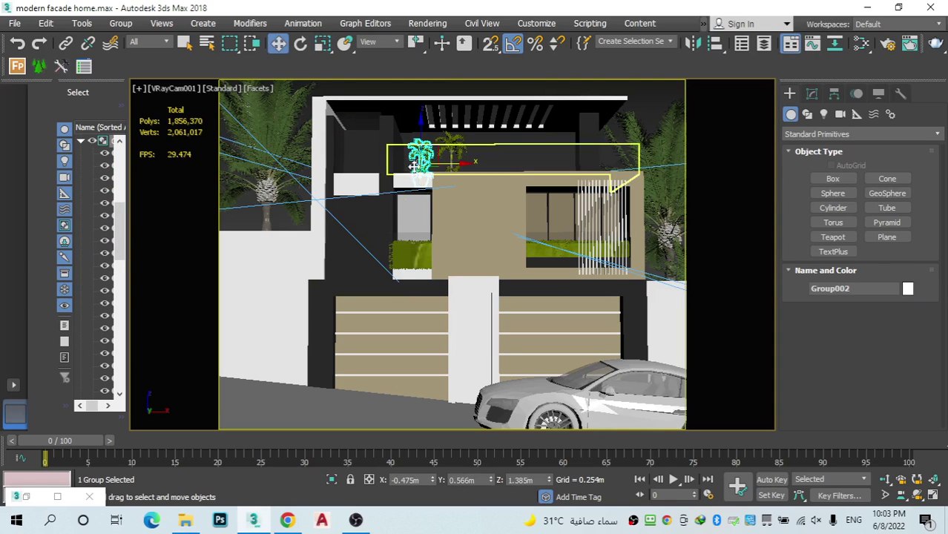
shift+drag(437, 164, 498, 166)
click(466, 315)
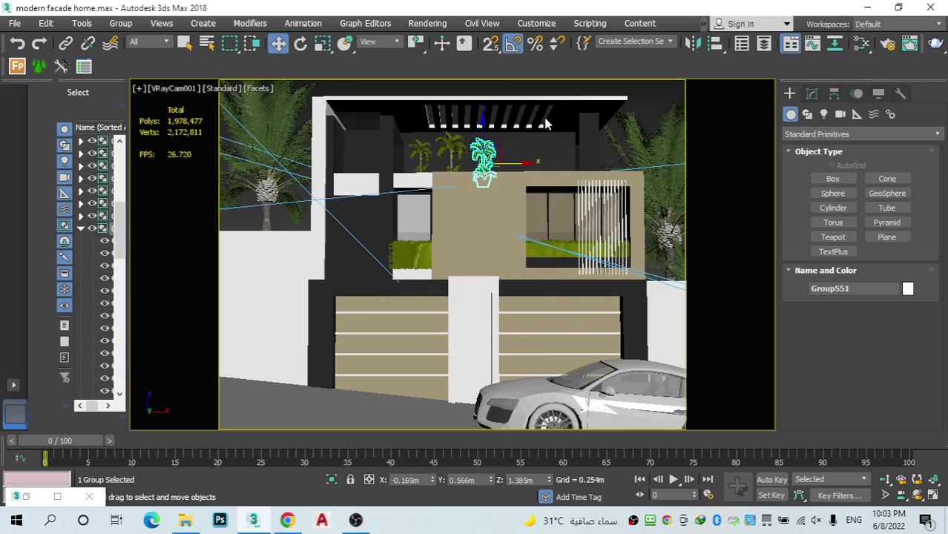
click(538, 148)
click(642, 86)
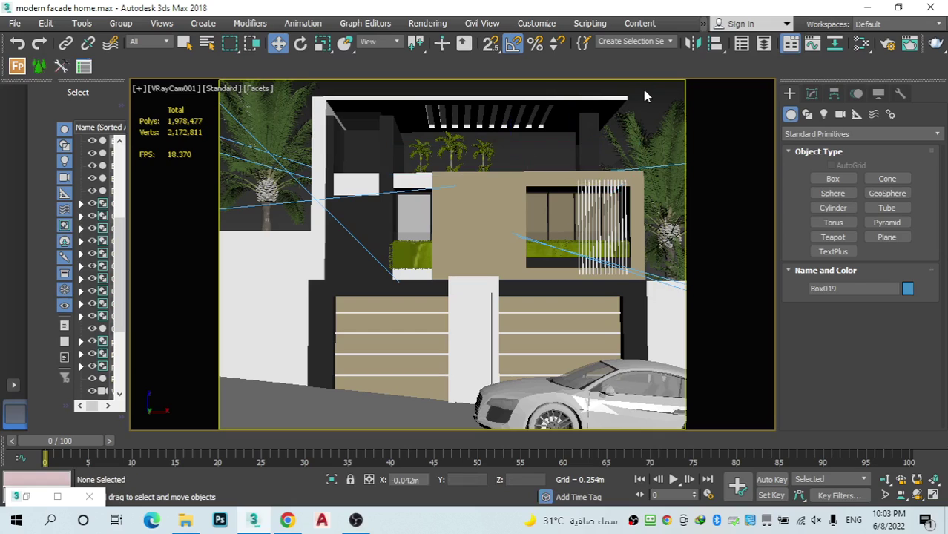
click(577, 152)
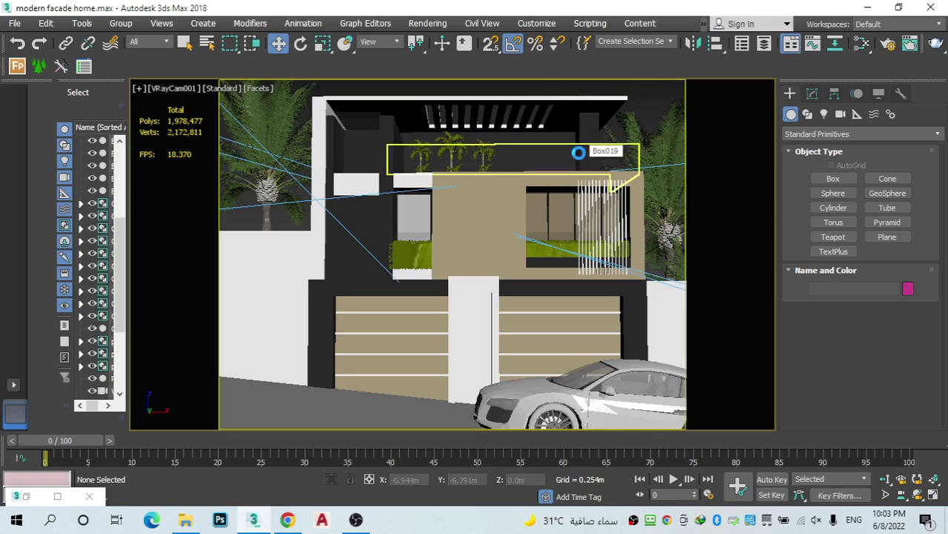